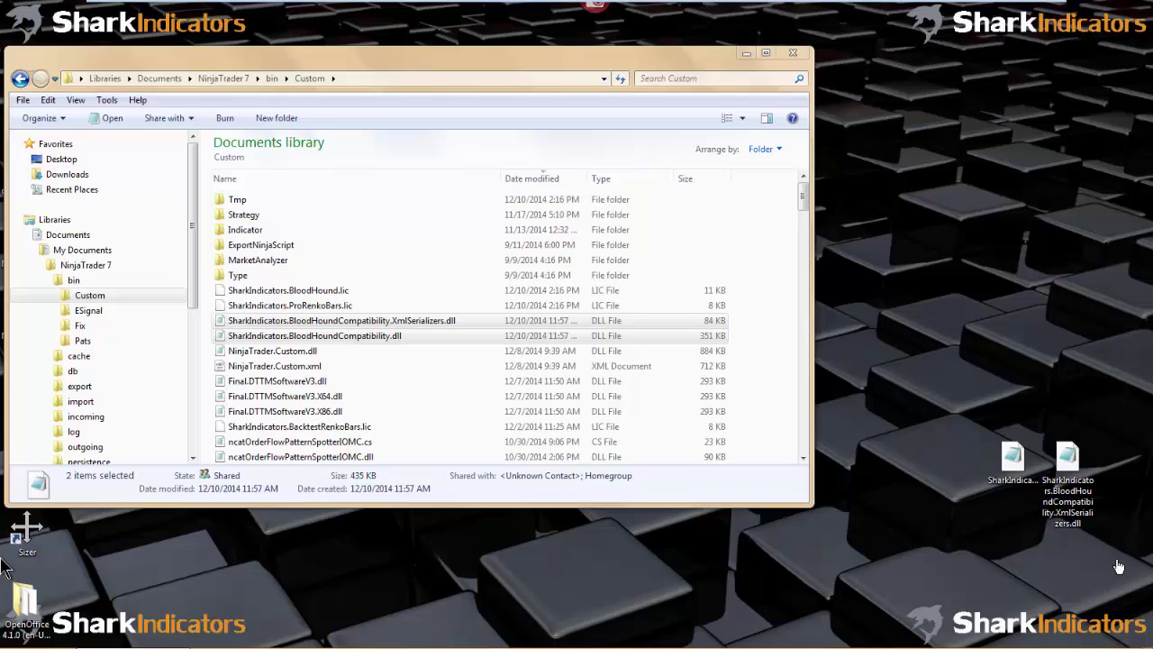
# Check the BloodHoundCompatibility DLLs on the desktop and in NinjaTrader 7\bin\Custom, then close the folder window
pyautogui.moveTo(1094, 412); pyautogui.dragTo(998, 501)
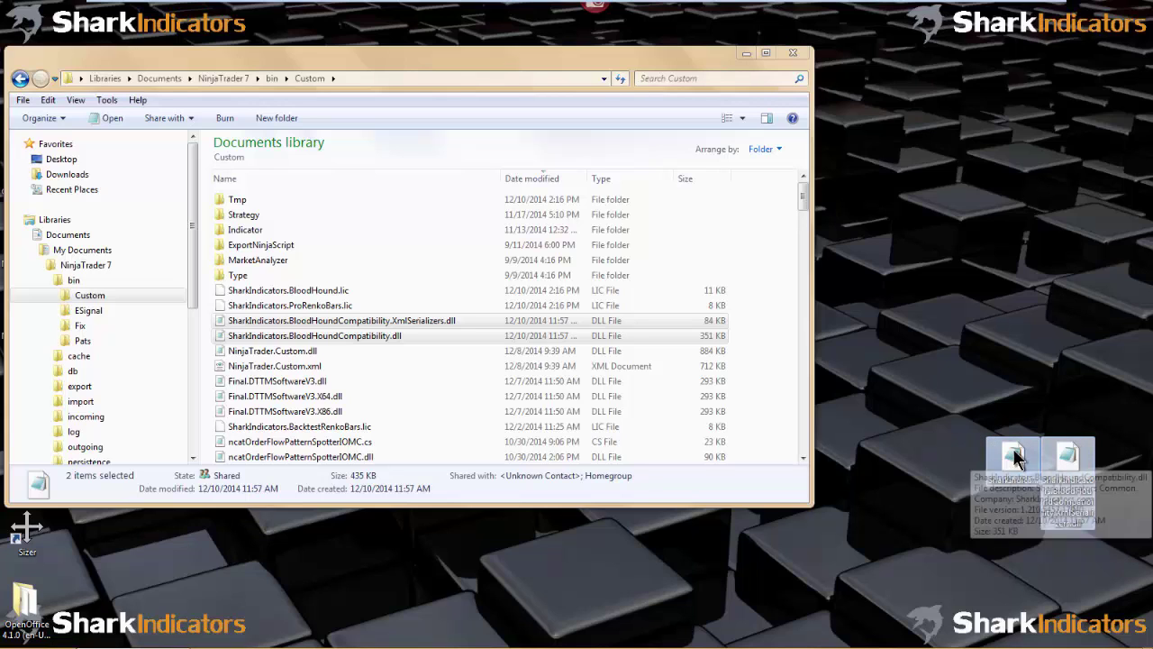
pyautogui.moveTo(1014, 462); pyautogui.dragTo(756, 357)
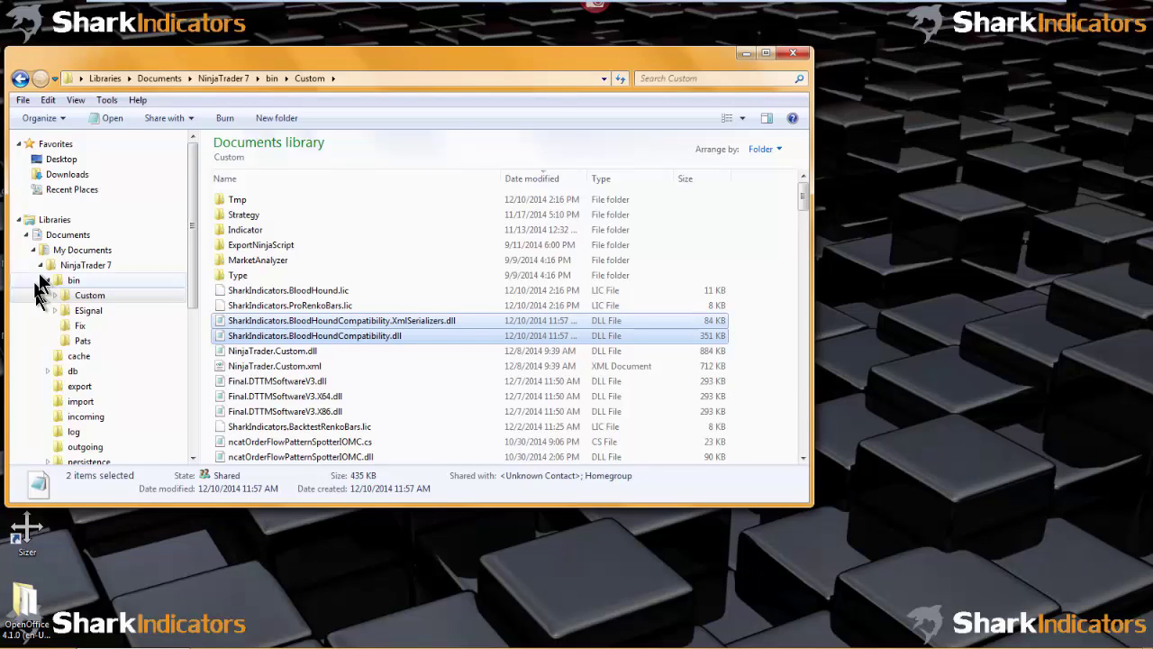
pyautogui.click(69, 267)
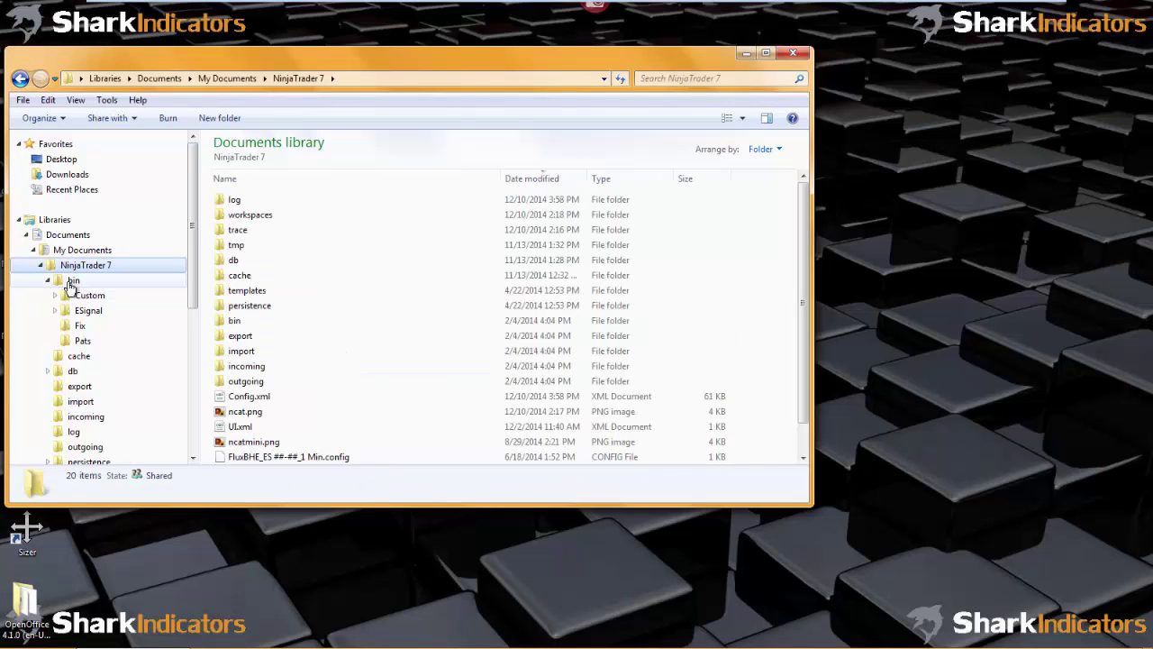
pyautogui.click(73, 281)
pyautogui.click(89, 297)
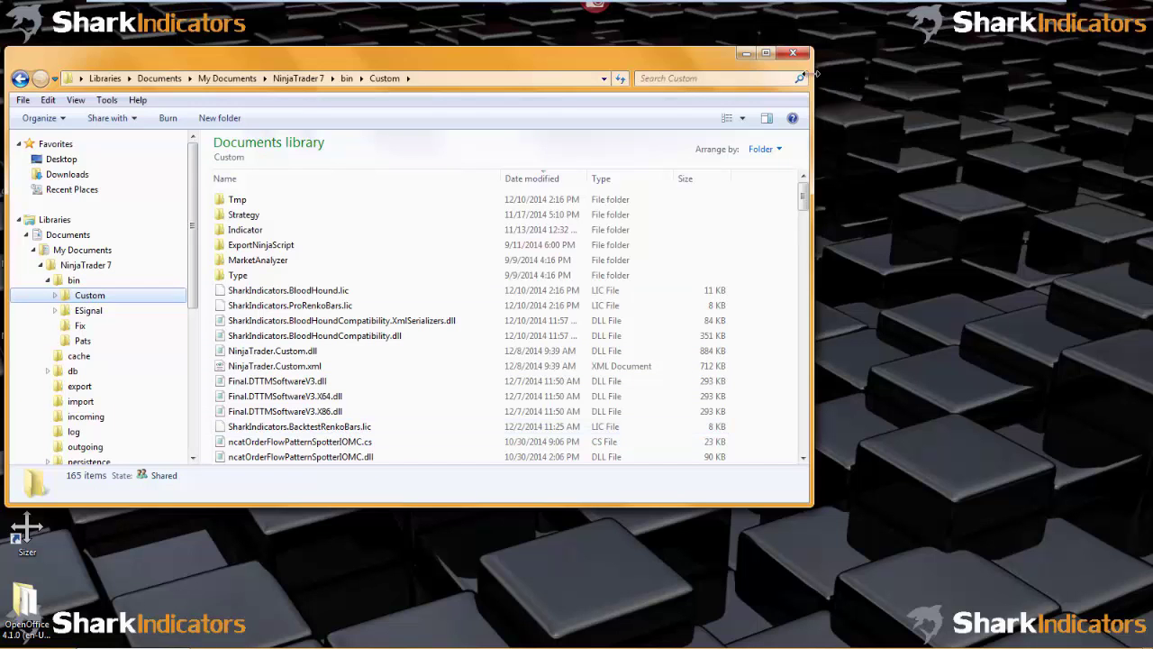
pyautogui.click(784, 55)
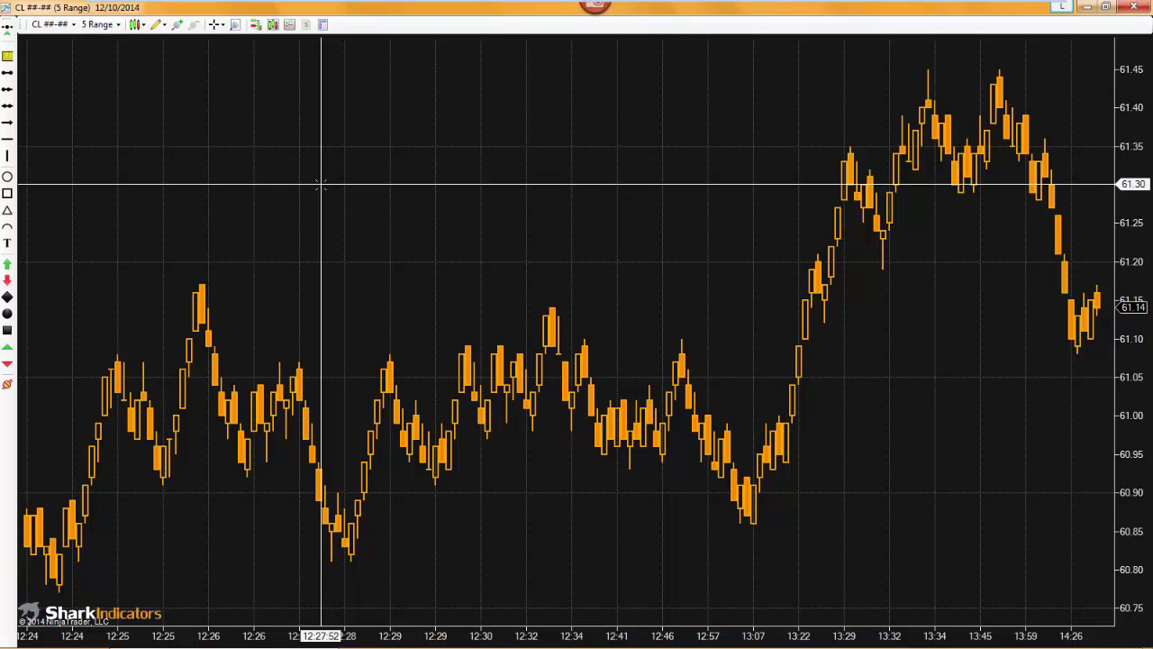
# Add the SiSwings indicator to the CL chart from the Indicators dialog
pyautogui.rightClick(321, 183)
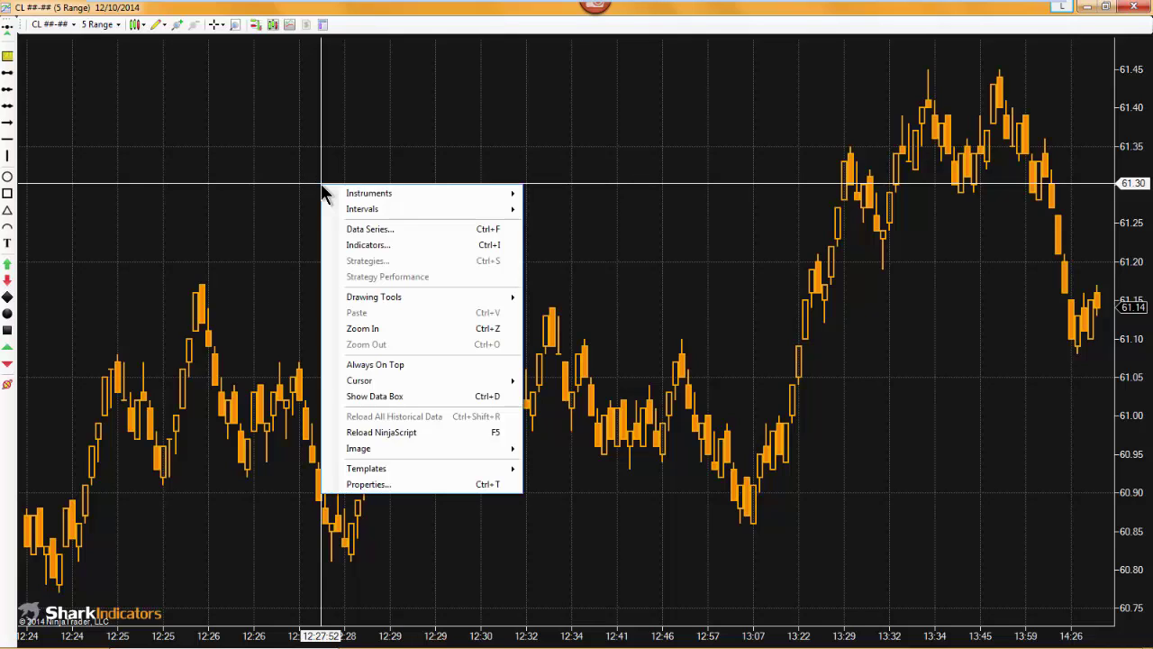
pyautogui.click(365, 249)
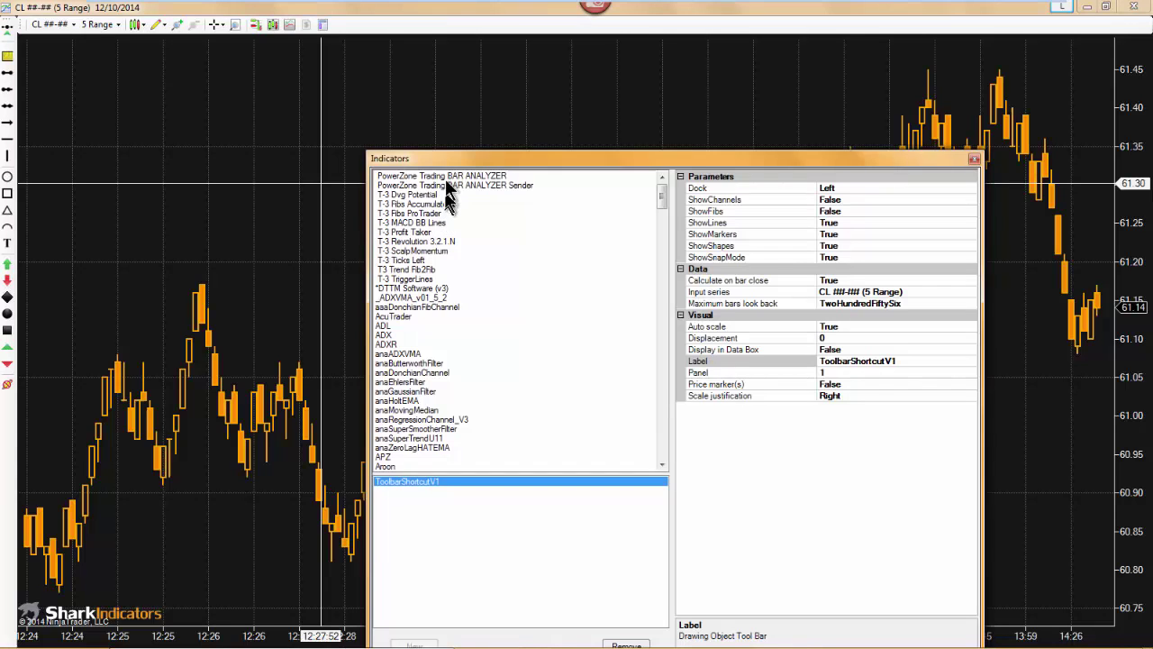
pyautogui.moveTo(440, 157); pyautogui.dragTo(363, 54)
pyautogui.click(322, 202)
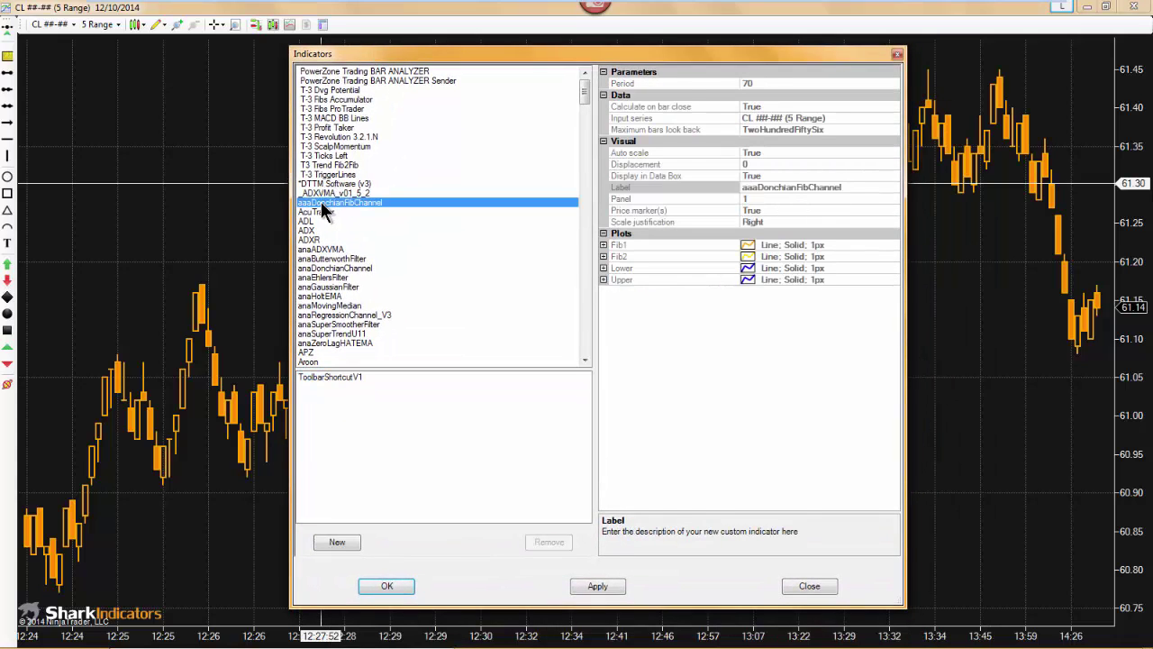
pyautogui.press('s')
pyautogui.scroll(-2, 346, 333)
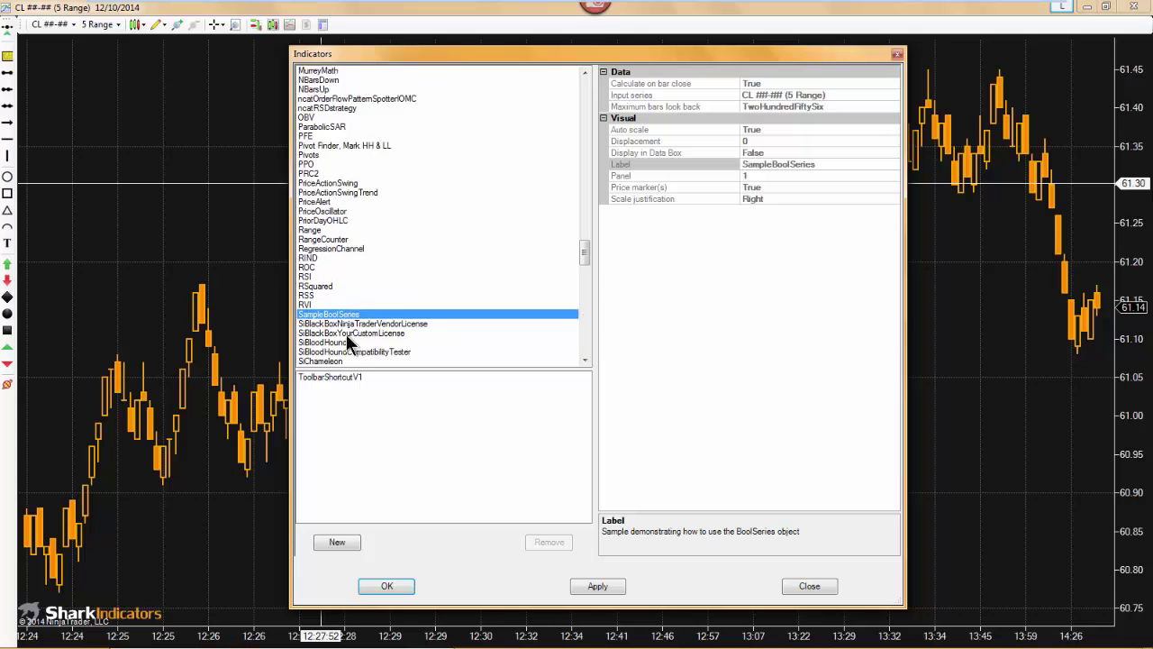
pyautogui.scroll(-3, 346, 334)
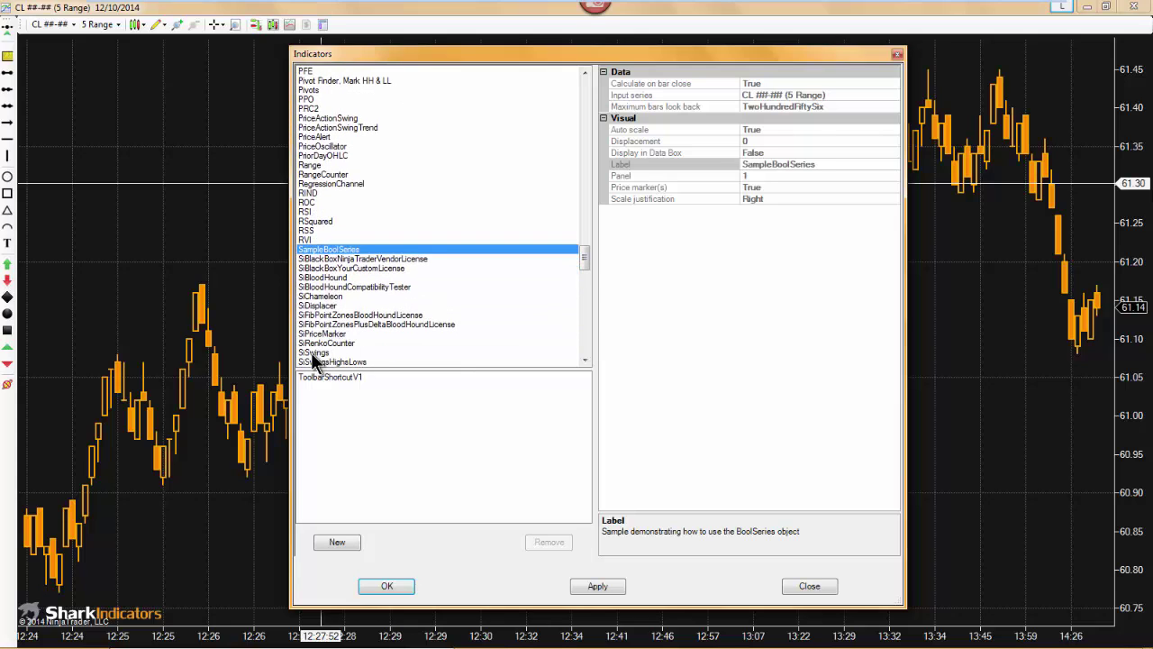
pyautogui.click(313, 354)
pyautogui.doubleClick(312, 354)
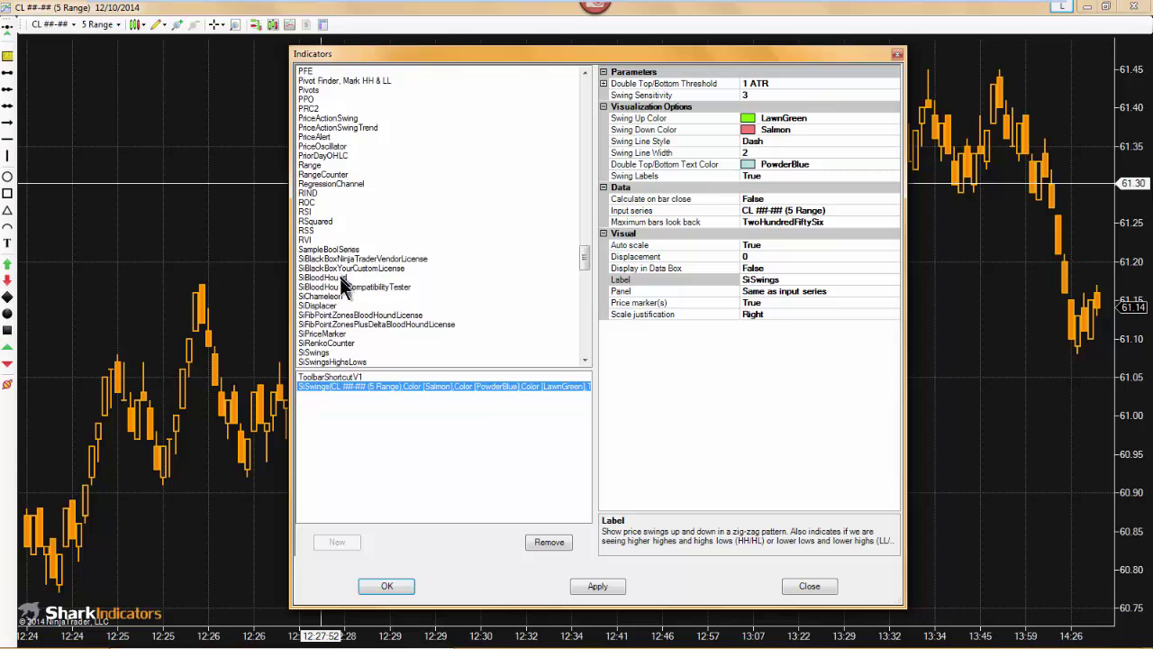
# Add SiBloodHoundCompatibilityTester, review its plot settings, and apply both indicators with OK
pyautogui.click(339, 287)
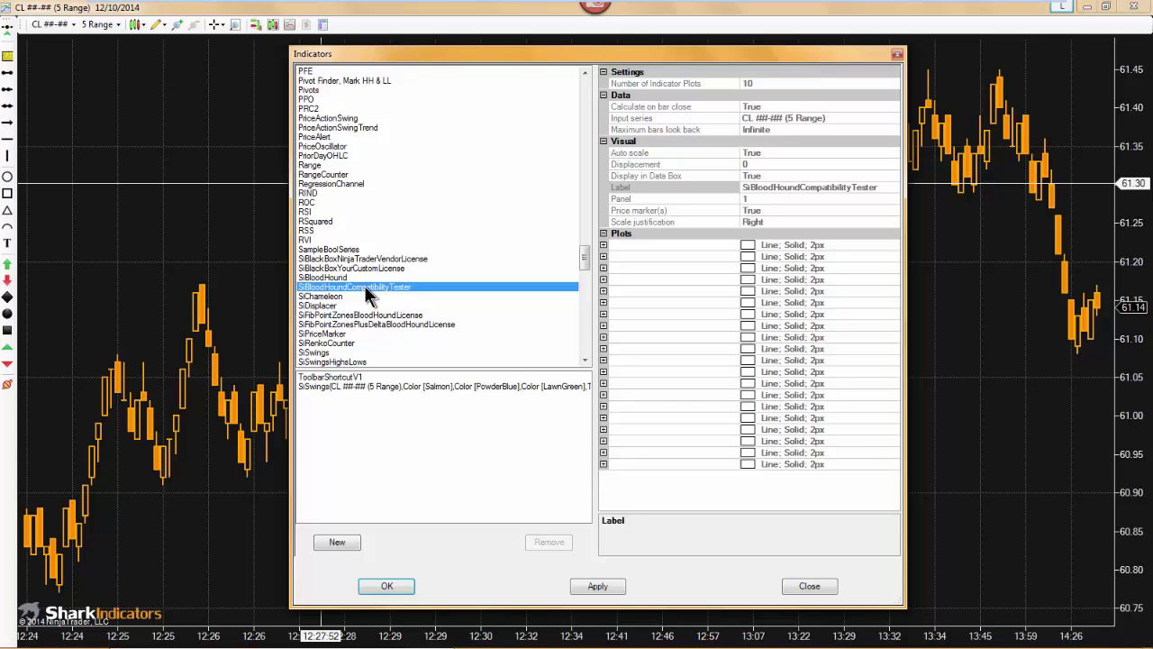
pyautogui.doubleClick(369, 293)
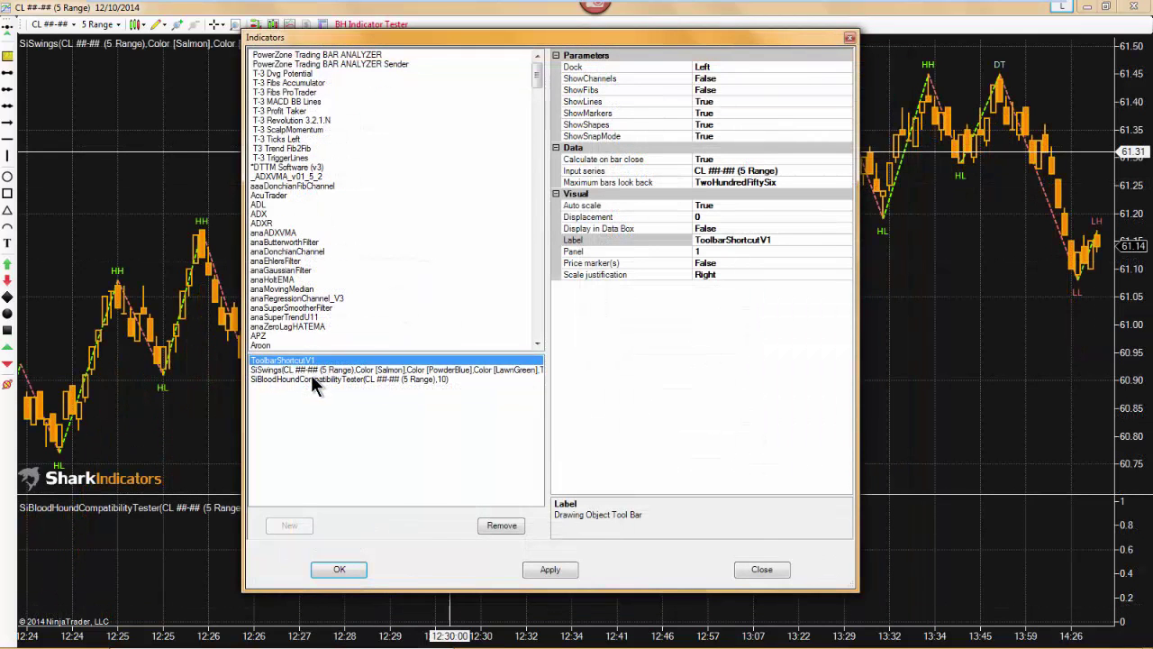
pyautogui.click(312, 378)
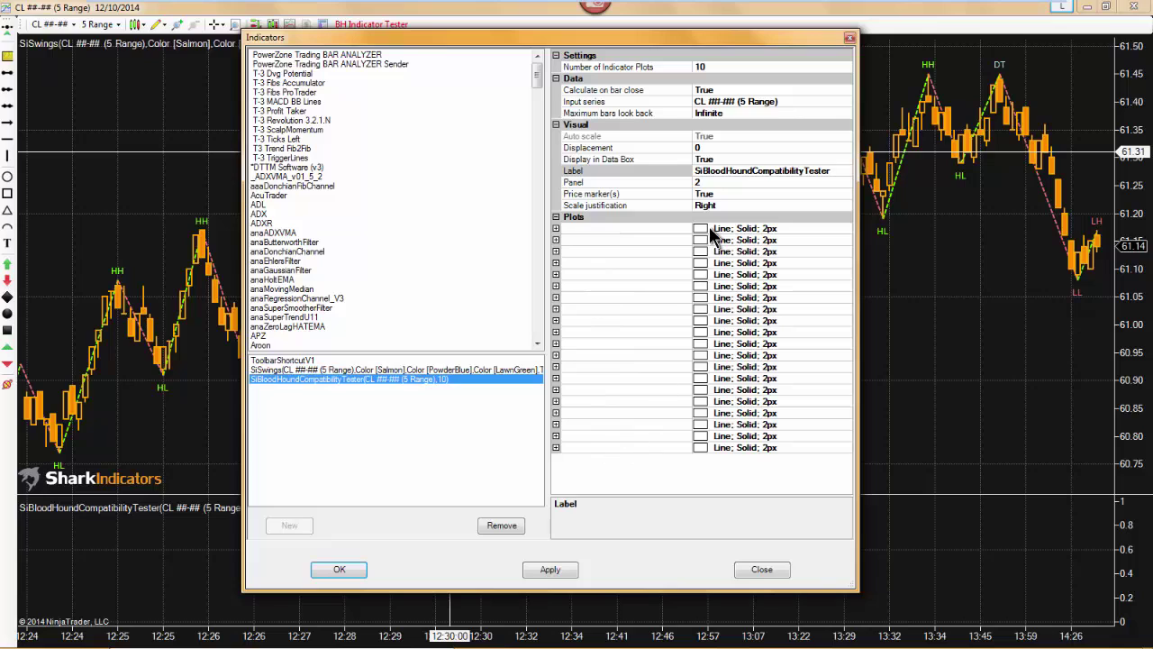
pyautogui.click(556, 228)
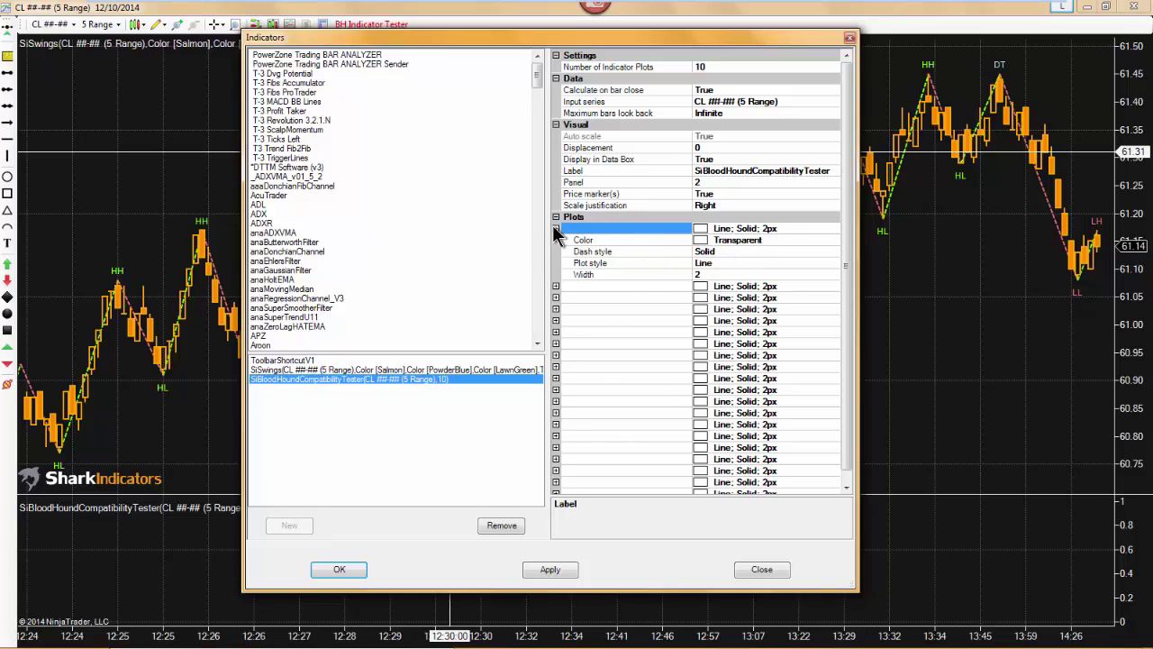
pyautogui.click(555, 227)
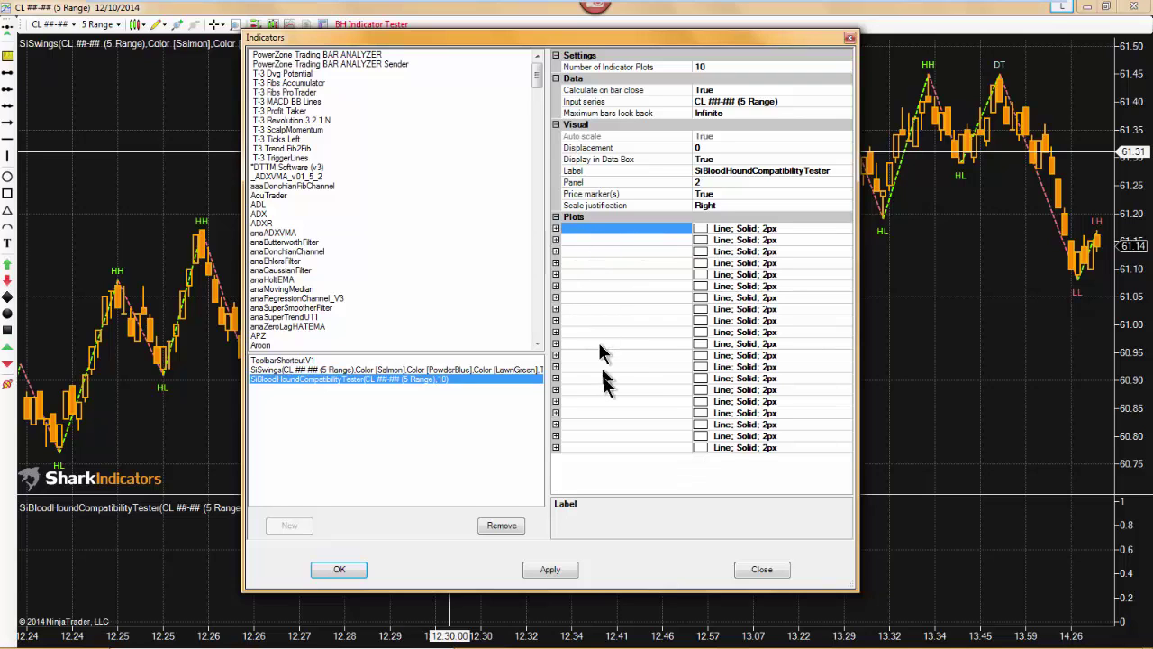
pyautogui.click(351, 570)
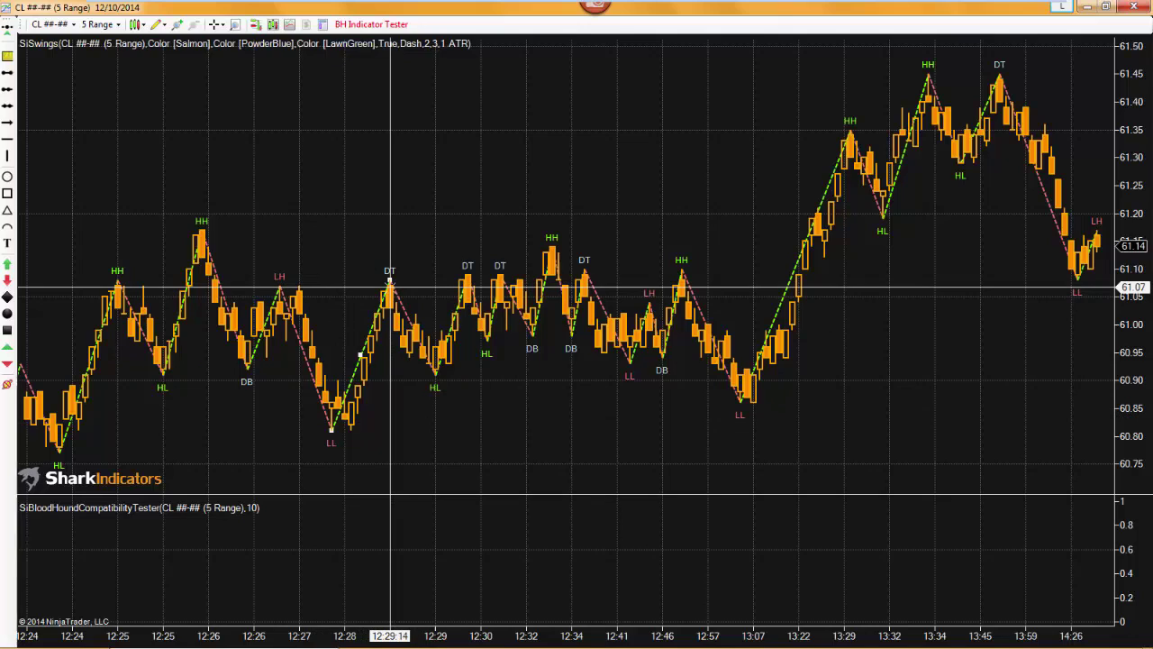
# Add SiSwings as the indicator to test in the BH Indicator Tester
pyautogui.click(364, 26)
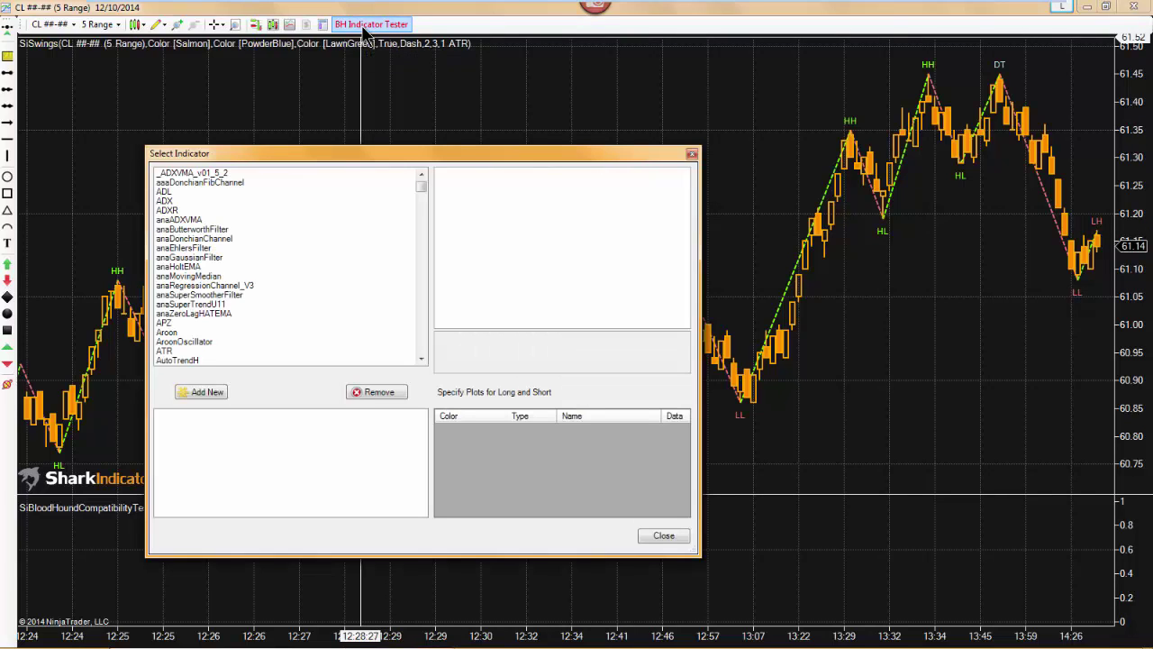
pyautogui.moveTo(351, 155); pyautogui.dragTo(372, 133)
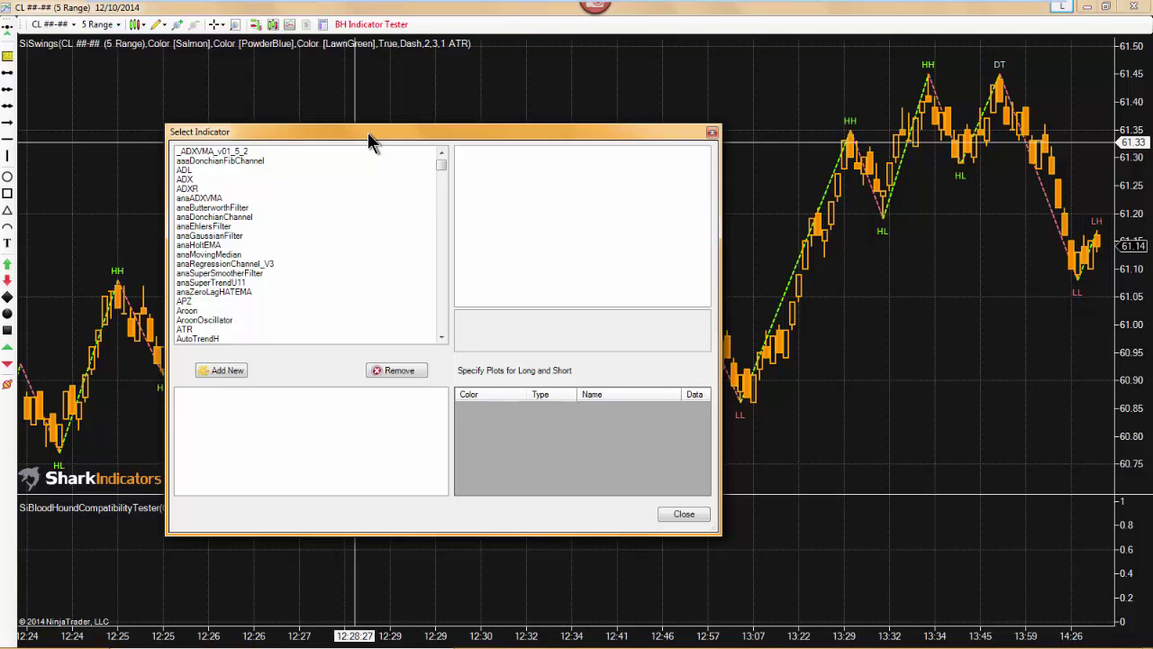
pyautogui.click(212, 274)
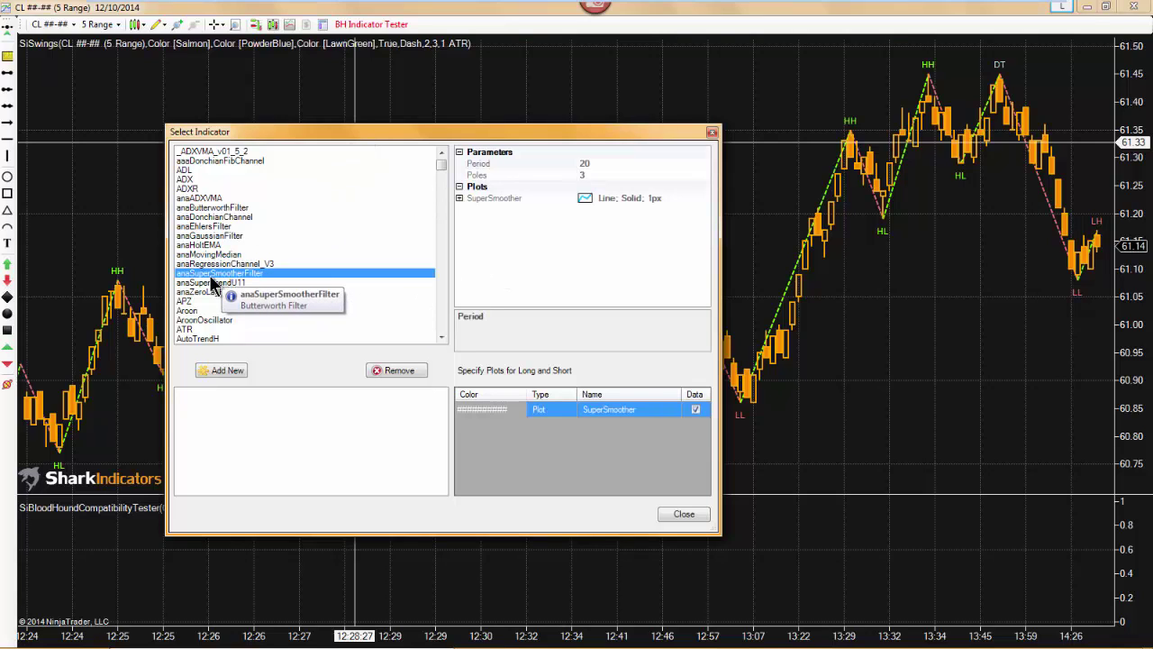
pyautogui.press('s')
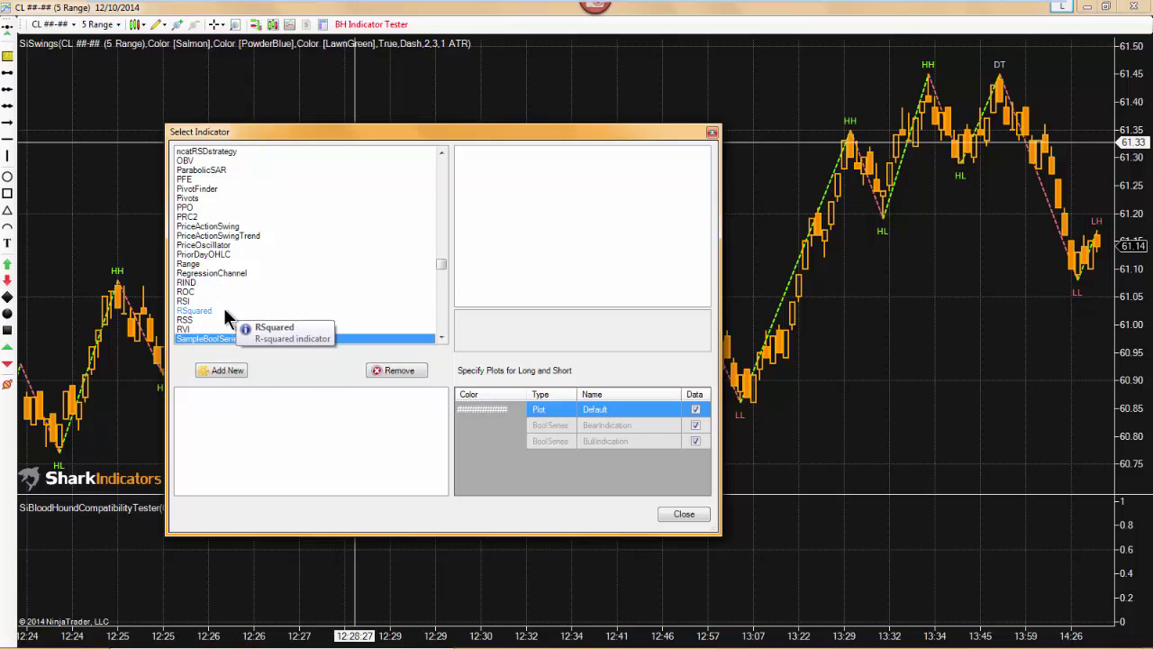
pyautogui.scroll(-4, 223, 311)
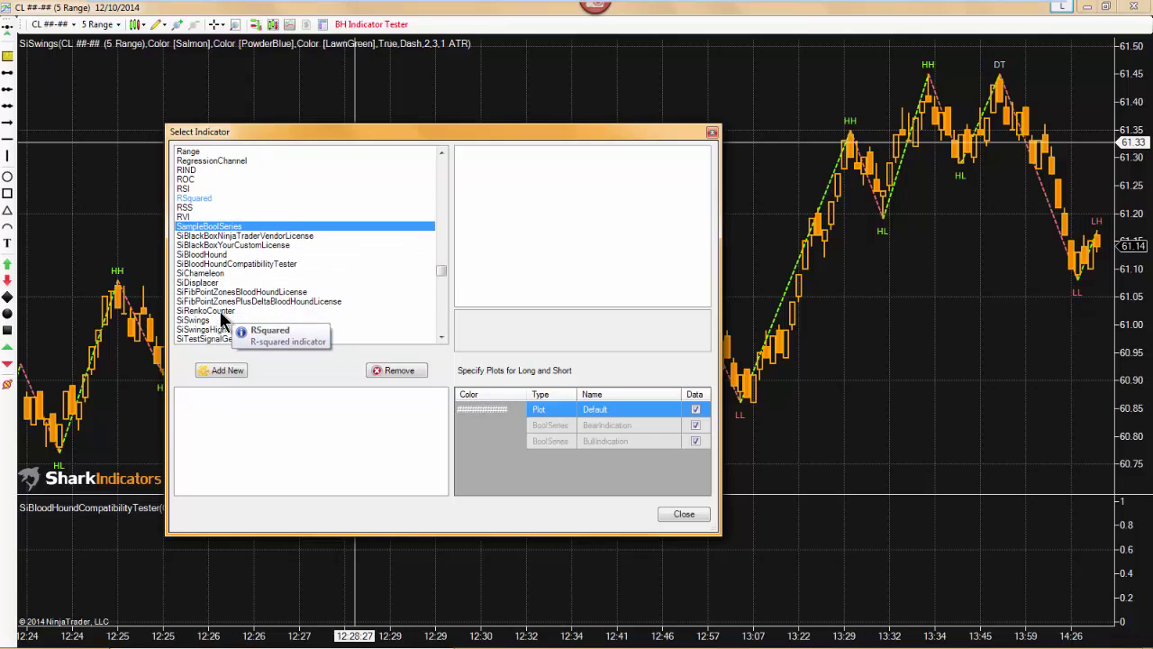
pyautogui.click(193, 322)
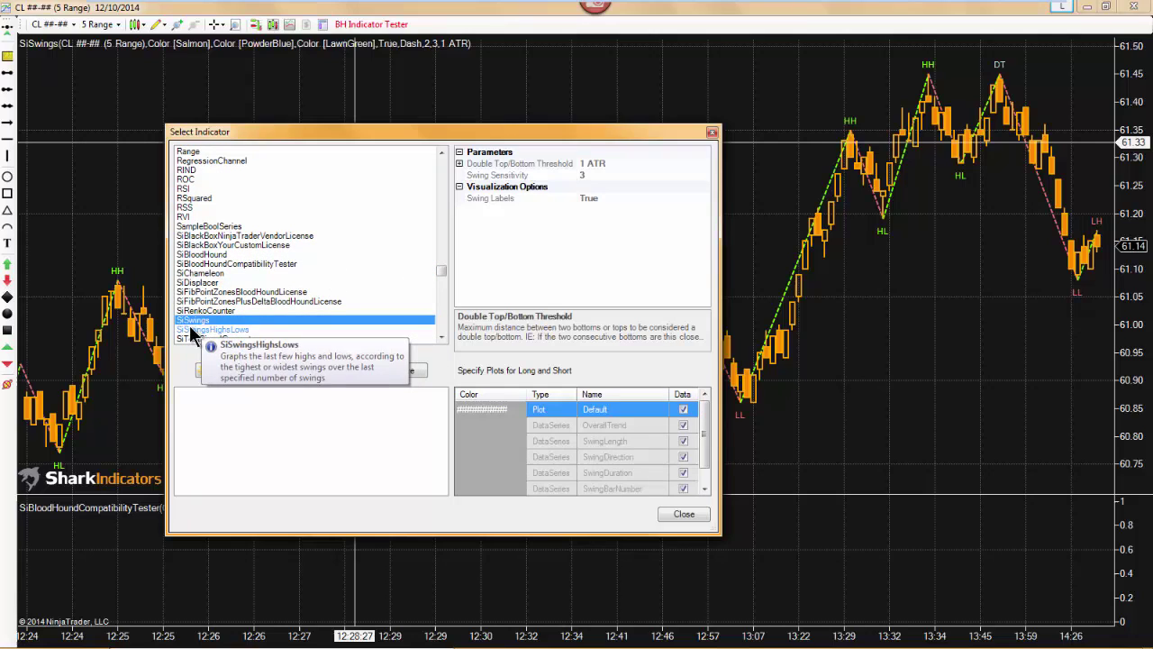
pyautogui.doubleClick(193, 322)
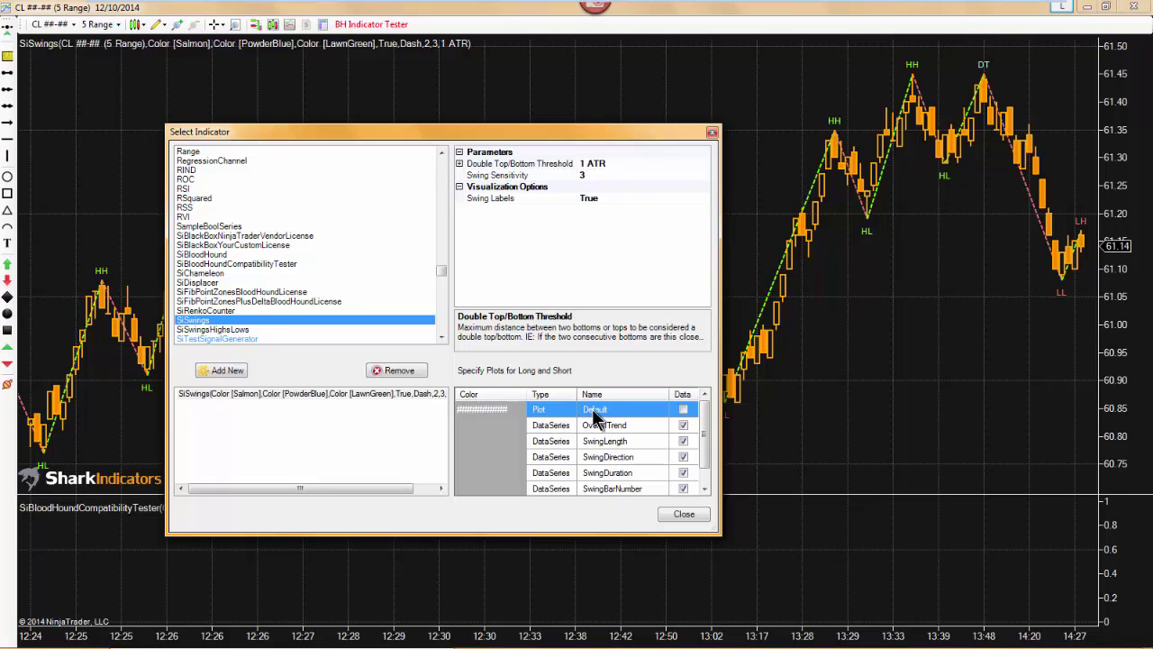
# Pick the OverallTrend series and review the Swing Sensitivity and Double Top/Bottom Threshold descriptions, then close
pyautogui.click(562, 427)
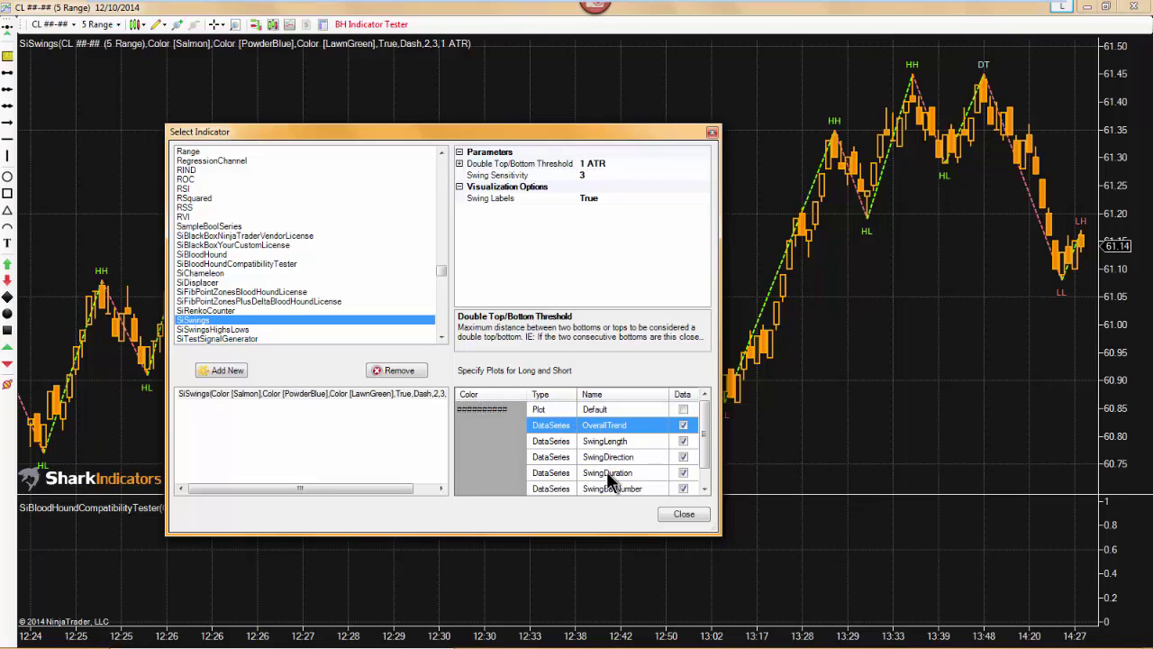
pyautogui.click(515, 176)
pyautogui.click(514, 166)
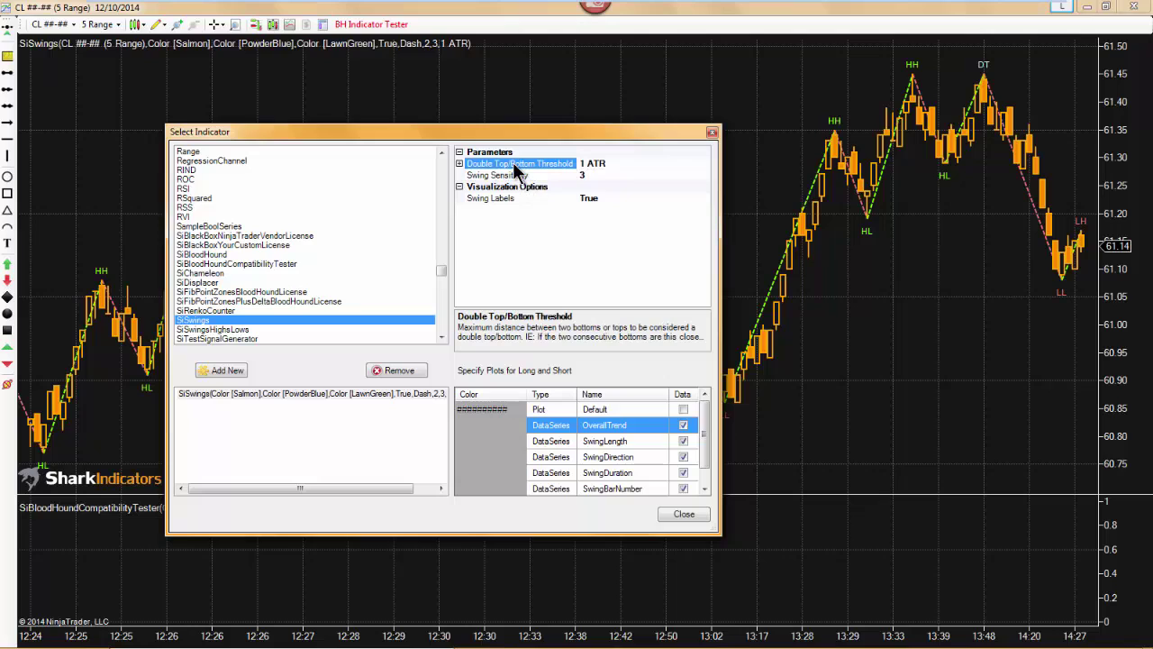
pyautogui.click(516, 180)
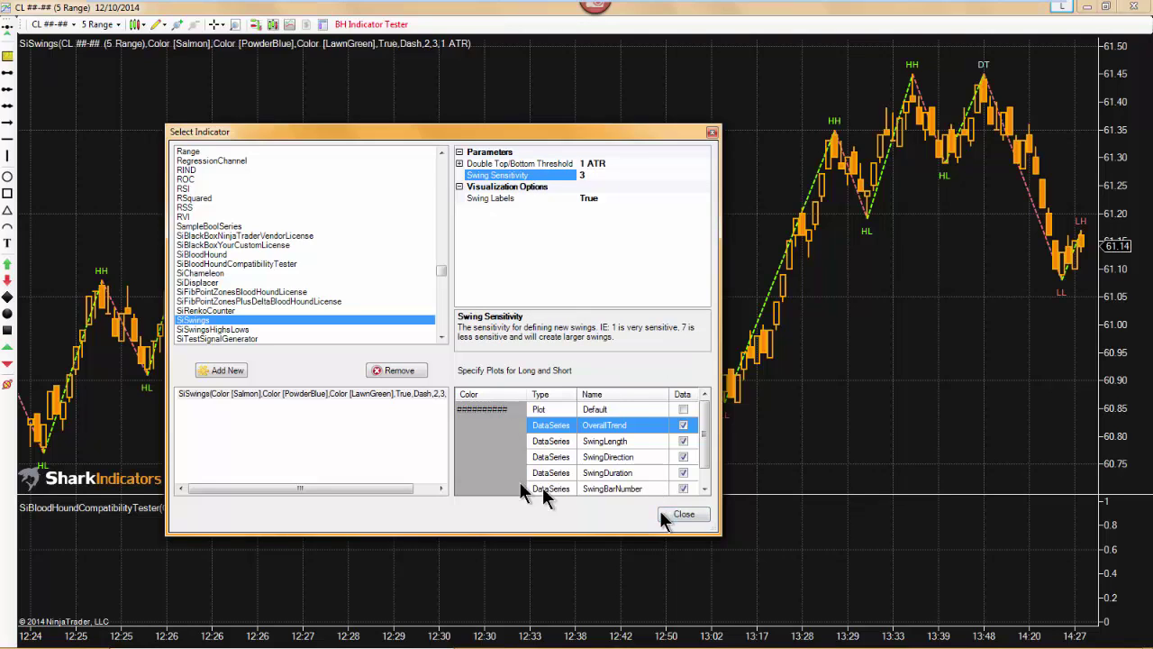
pyautogui.click(202, 395)
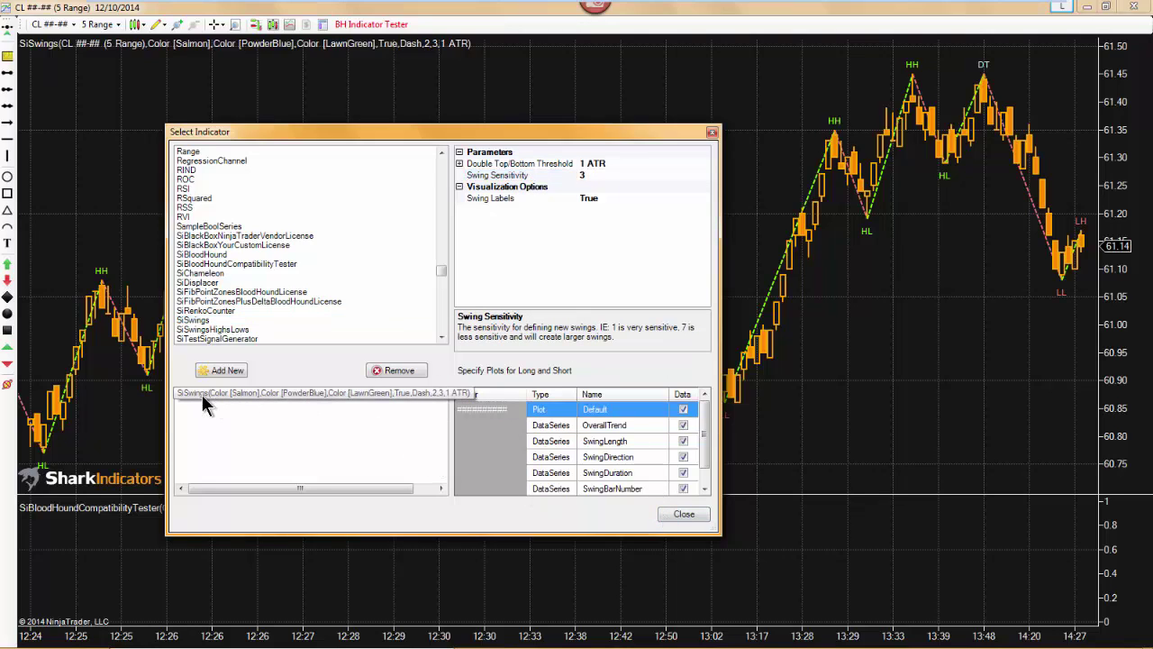
pyautogui.click(666, 514)
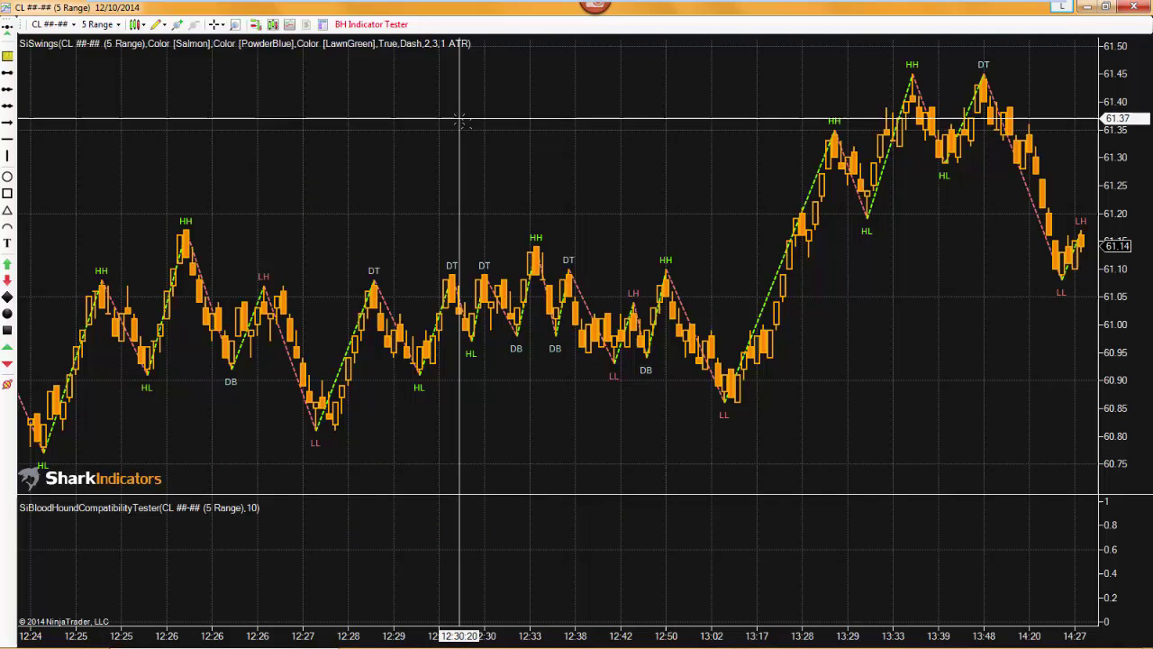
# Reopen SiBloodHoundCompatibilityTester's settings and look through its Dummy, OverallTrend and SwingBarNumber plots, ending on OverallTrend
pyautogui.rightClick(445, 117)
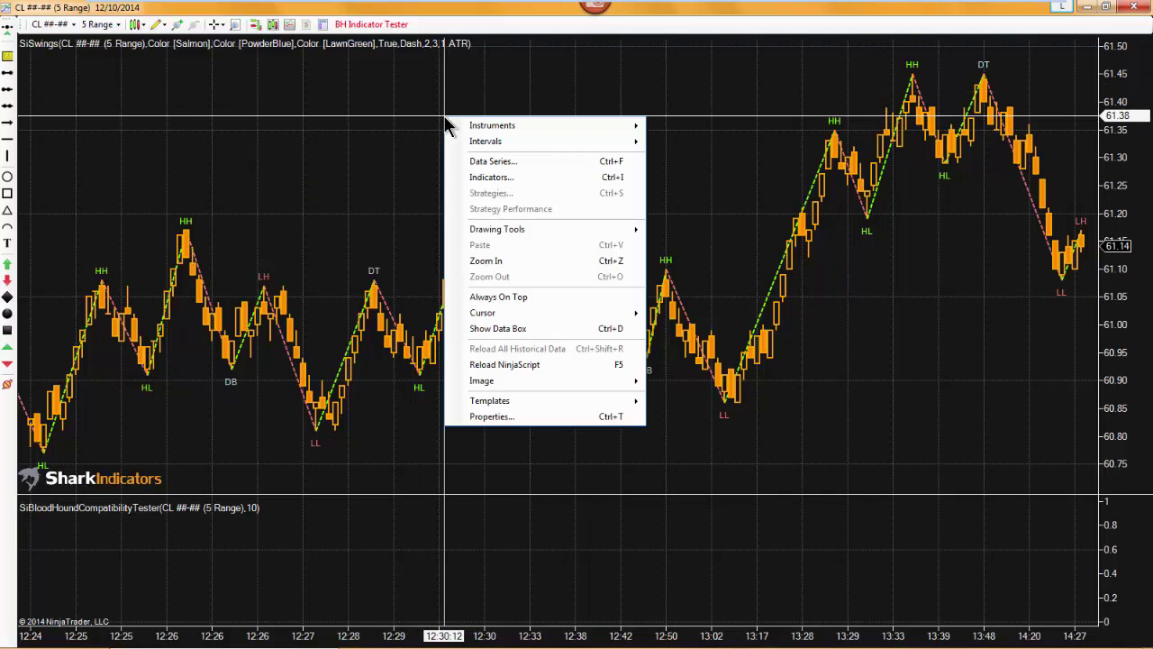
pyautogui.click(491, 177)
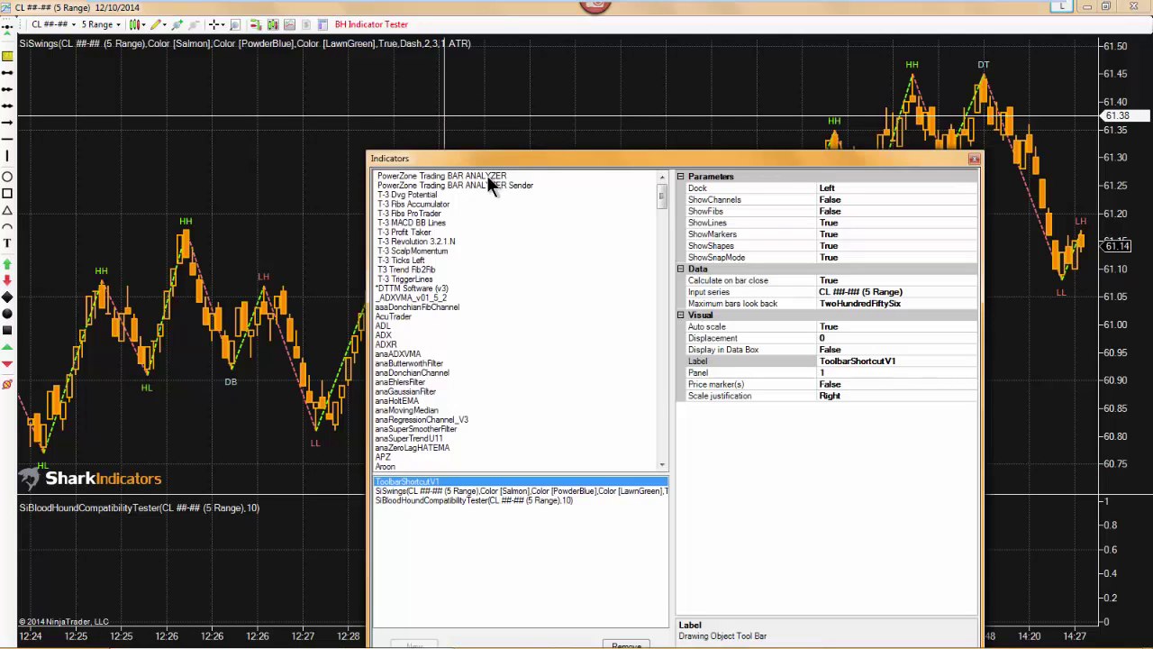
pyautogui.click(390, 501)
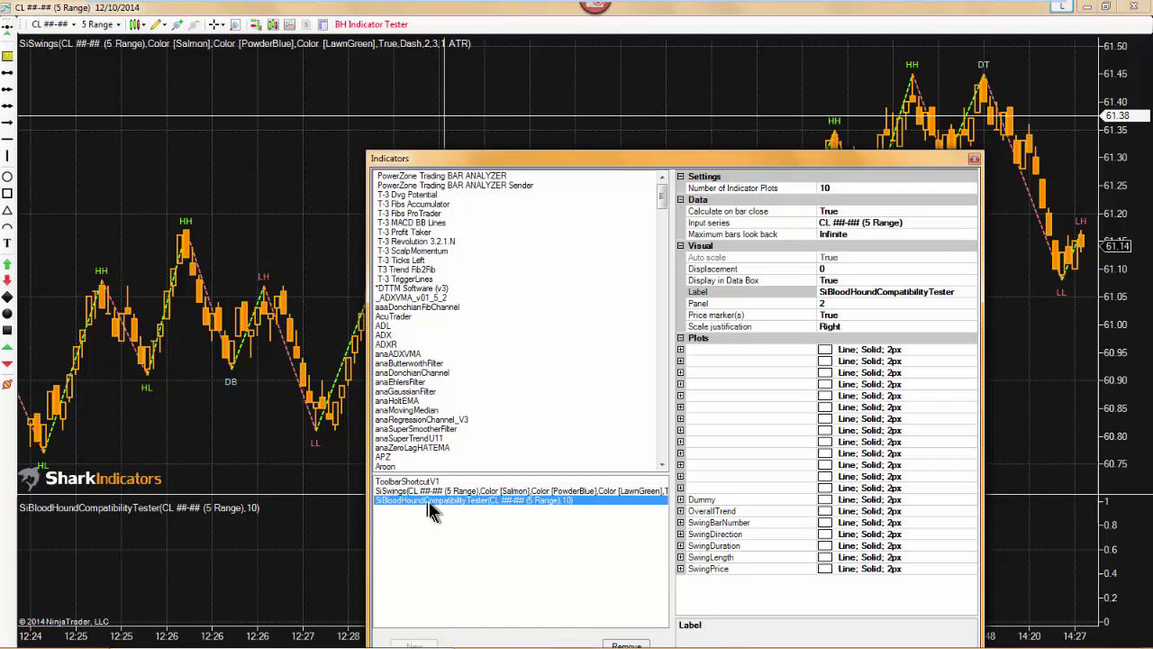
pyautogui.moveTo(570, 170); pyautogui.dragTo(467, 68)
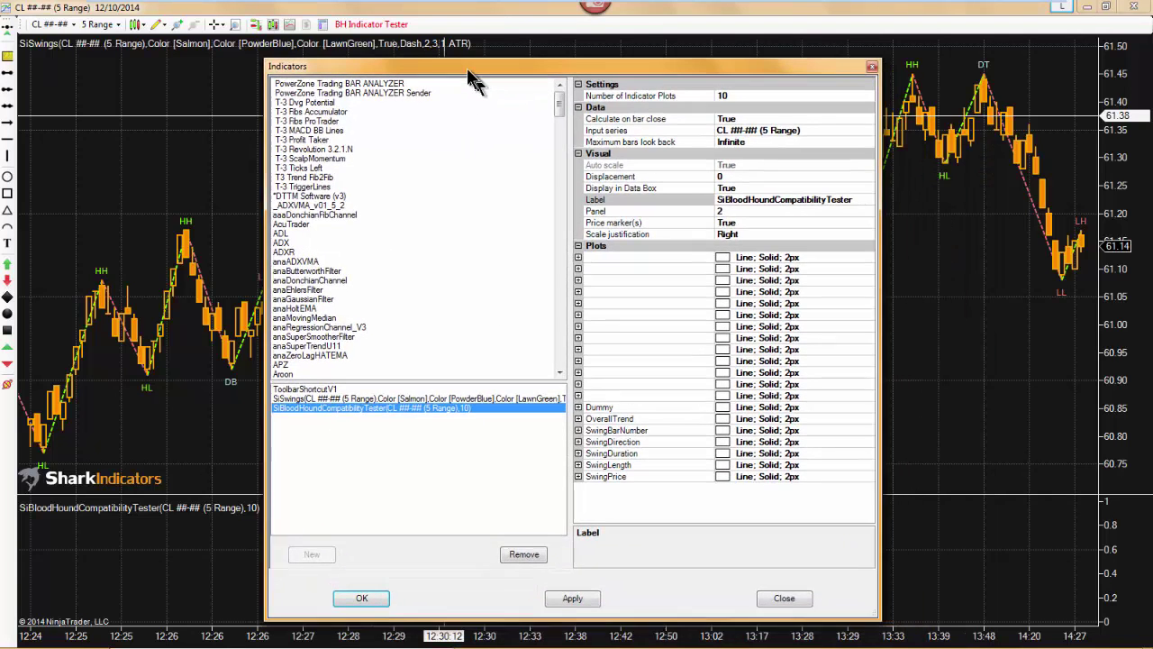
pyautogui.click(607, 406)
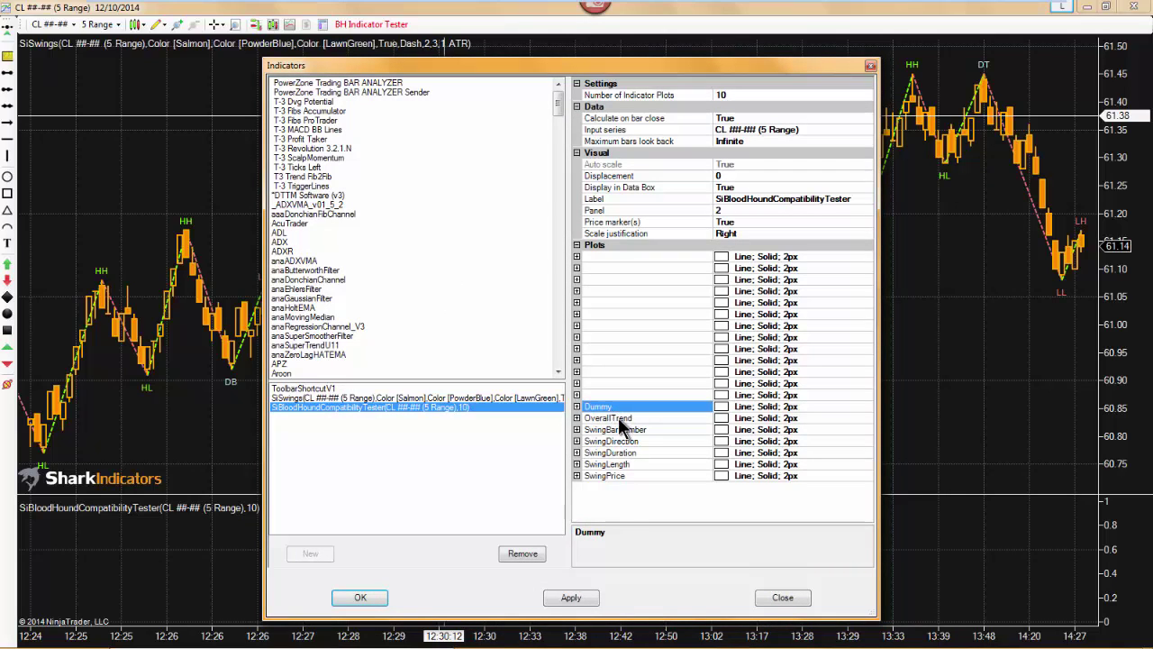
pyautogui.click(618, 418)
pyautogui.click(631, 431)
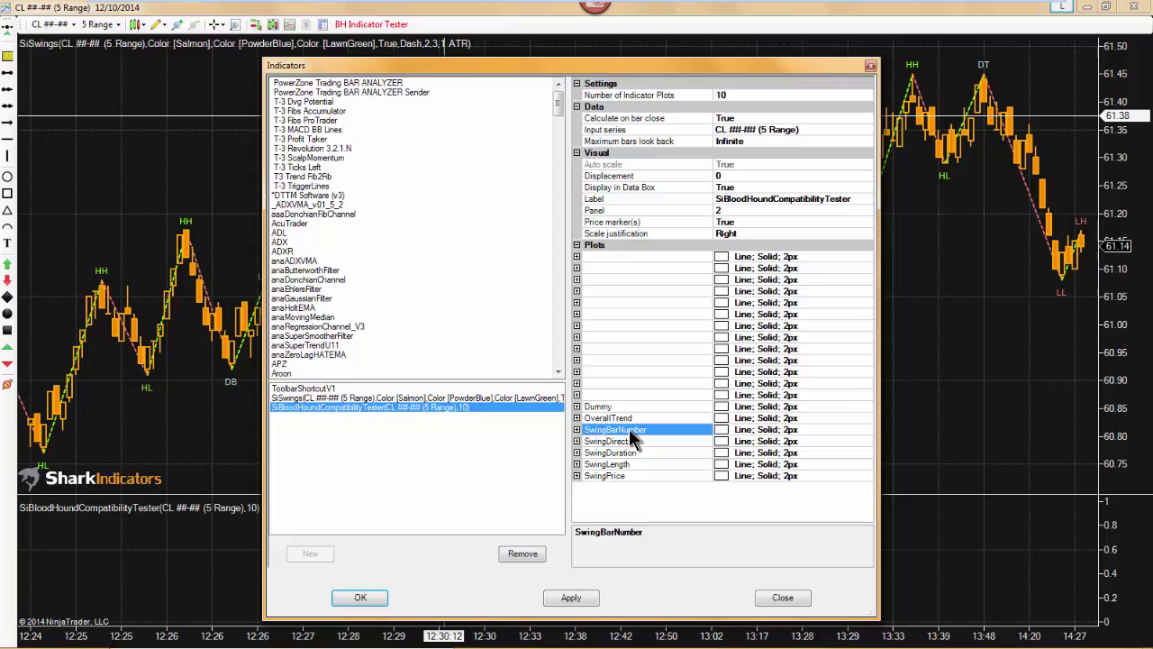
pyautogui.click(622, 420)
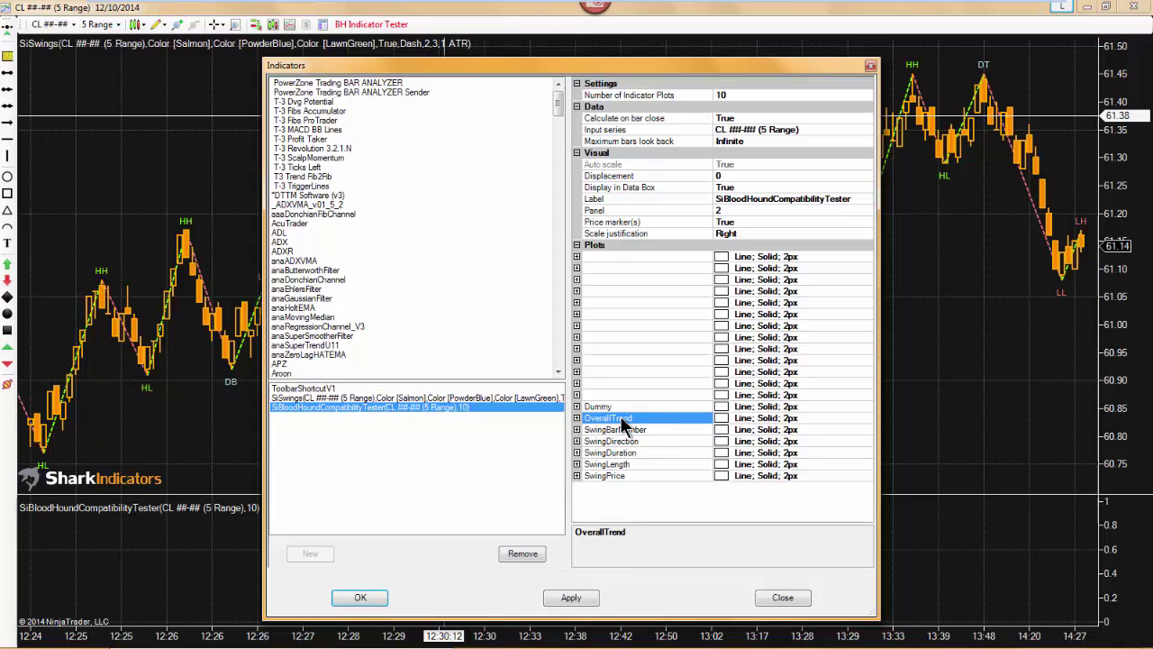
# Set the OverallTrend plot to DodgerBlue, width 5, Bar plot style
pyautogui.click(576, 418)
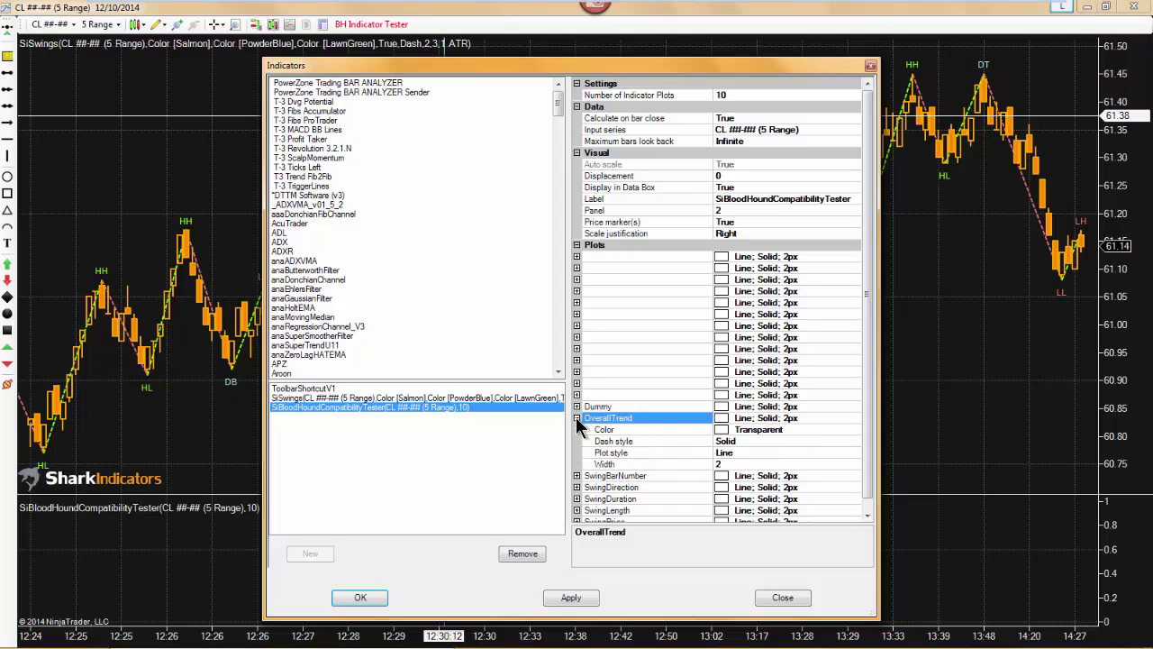
pyautogui.click(777, 430)
pyautogui.click(853, 430)
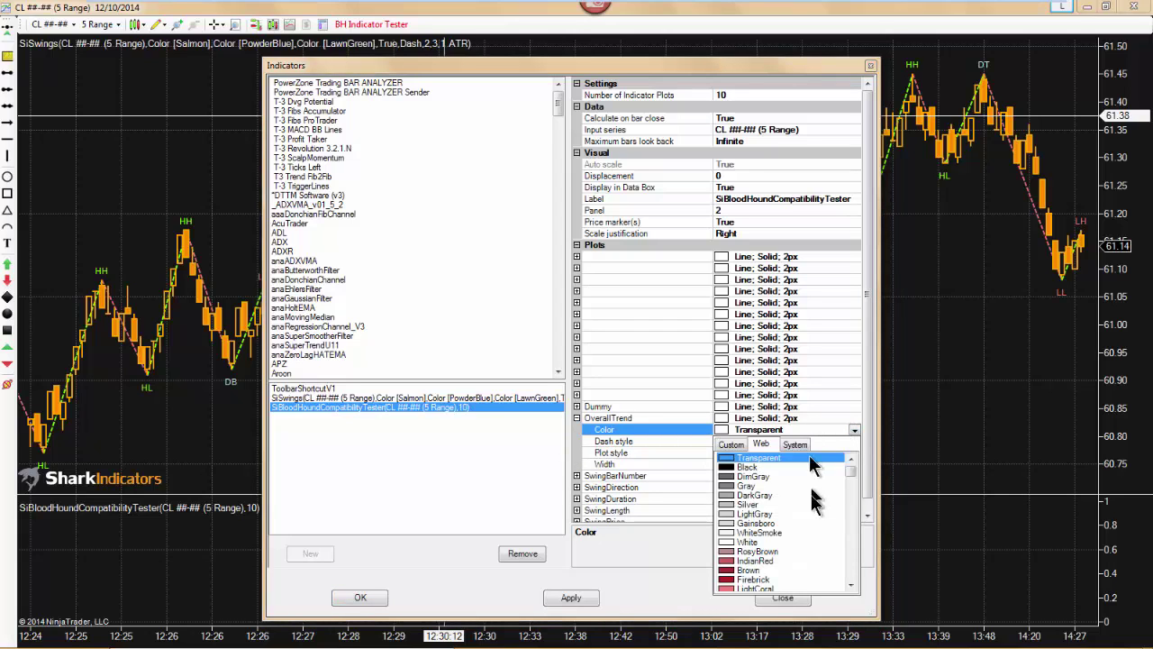
pyautogui.moveTo(851, 479)
pyautogui.mouseDown()
pyautogui.moveTo(862, 562)
pyautogui.moveTo(857, 546)
pyautogui.mouseUp()
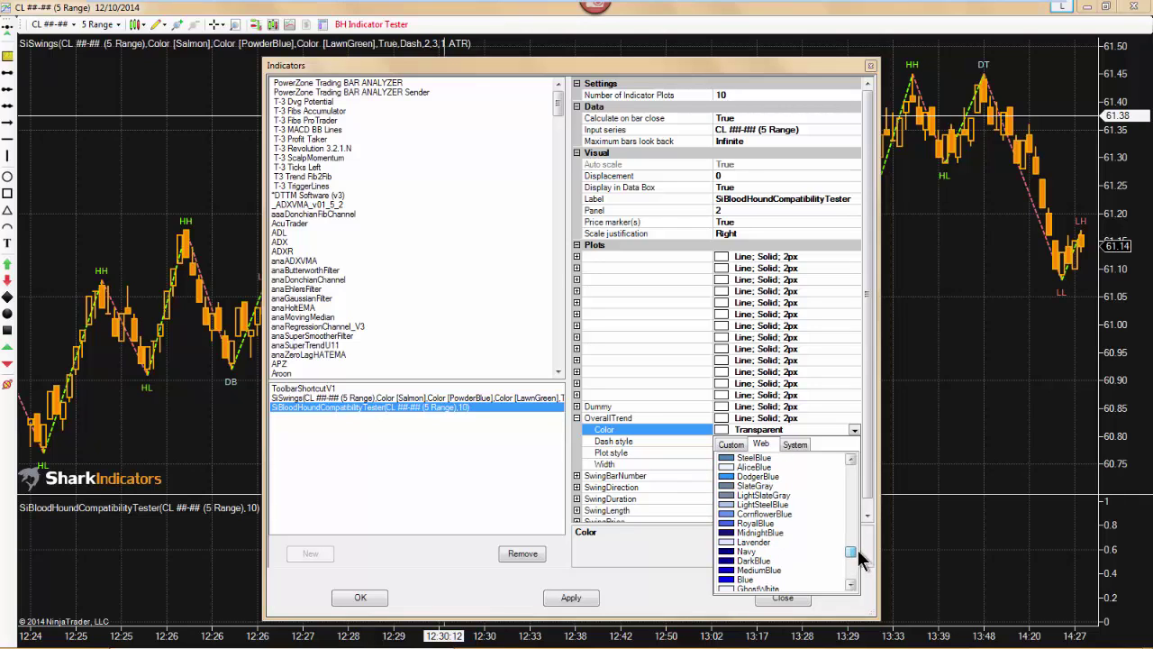
pyautogui.click(746, 472)
pyautogui.click(729, 464)
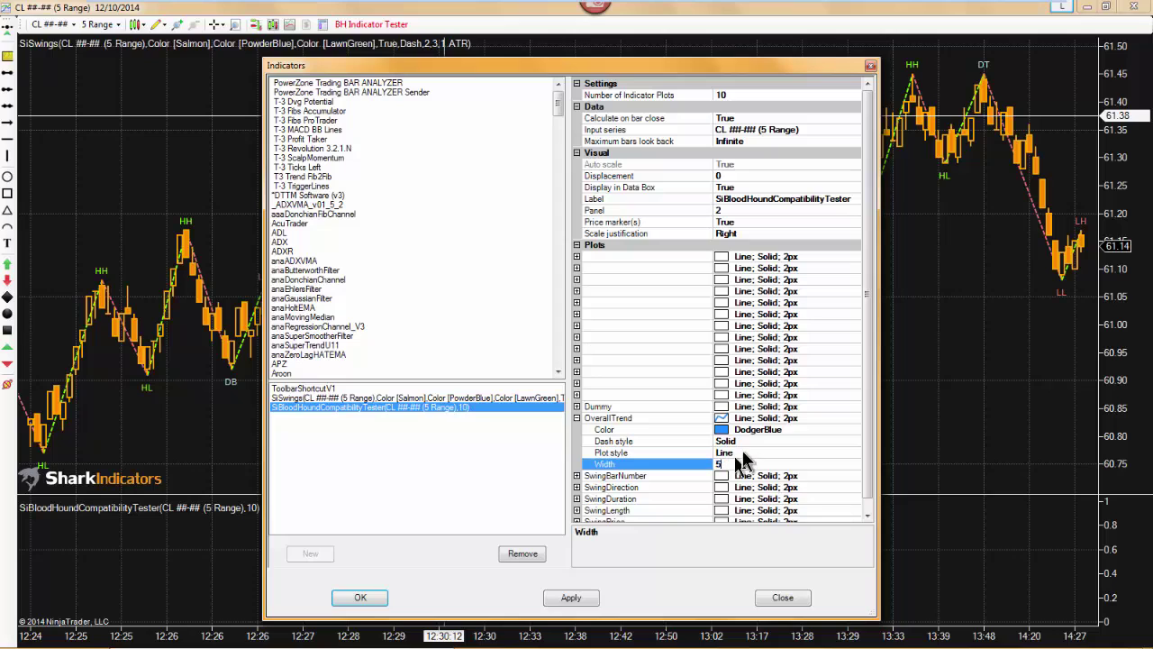
pyautogui.write('5')
pyautogui.click(744, 449)
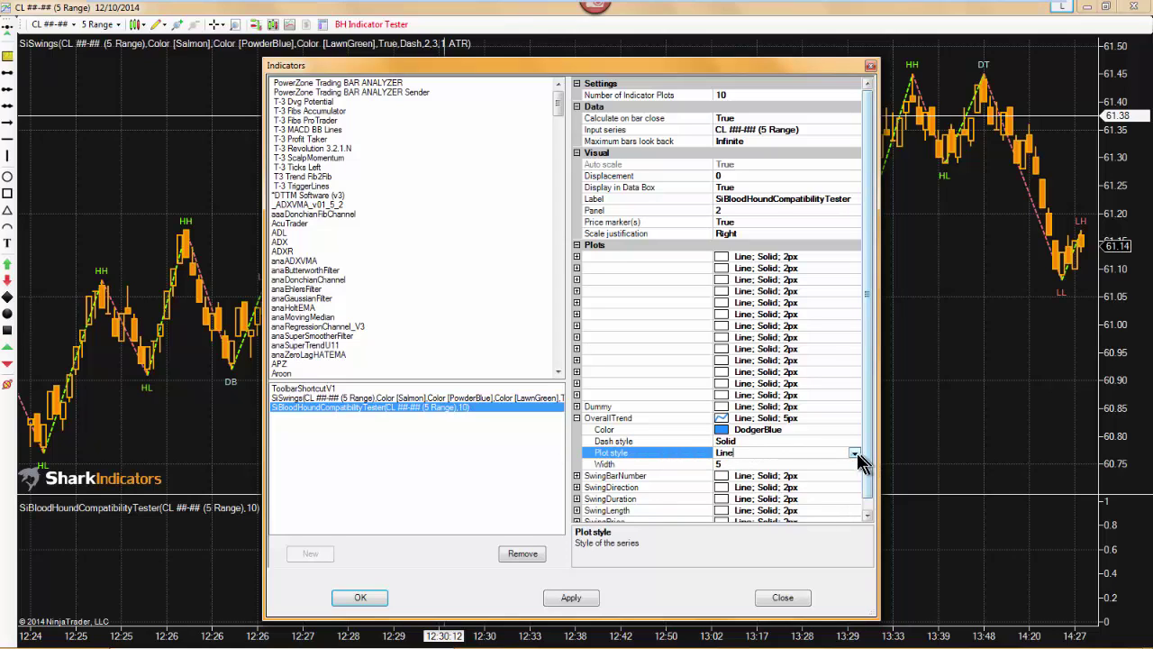
pyautogui.click(855, 454)
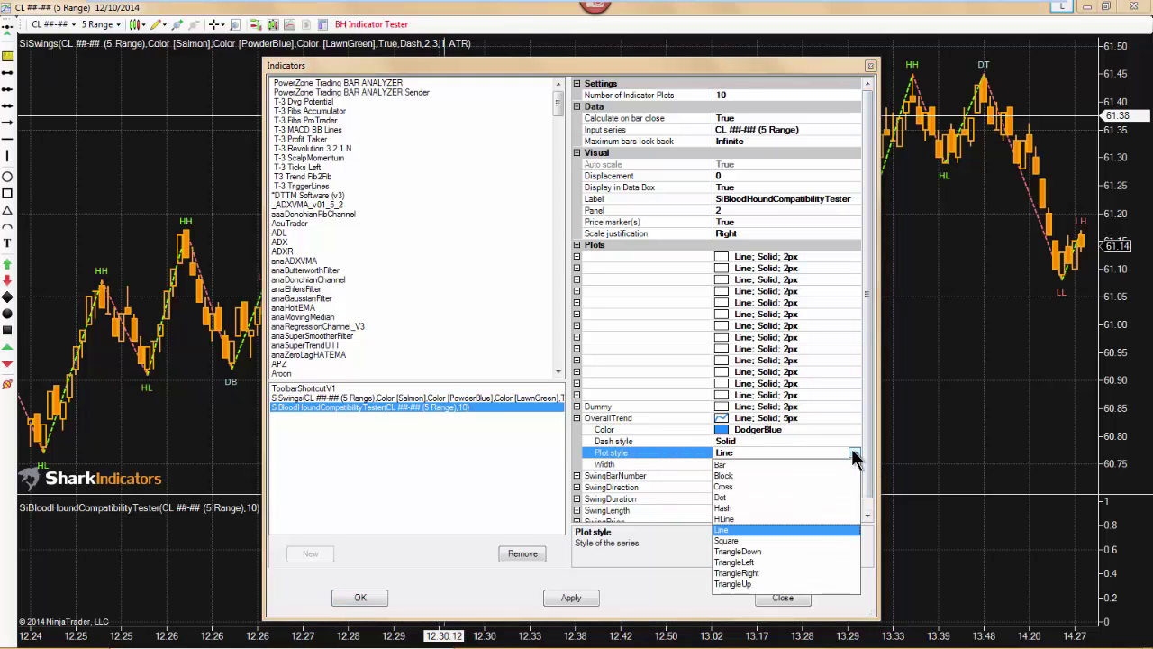
pyautogui.click(723, 463)
pyautogui.scroll(-1, 872, 489)
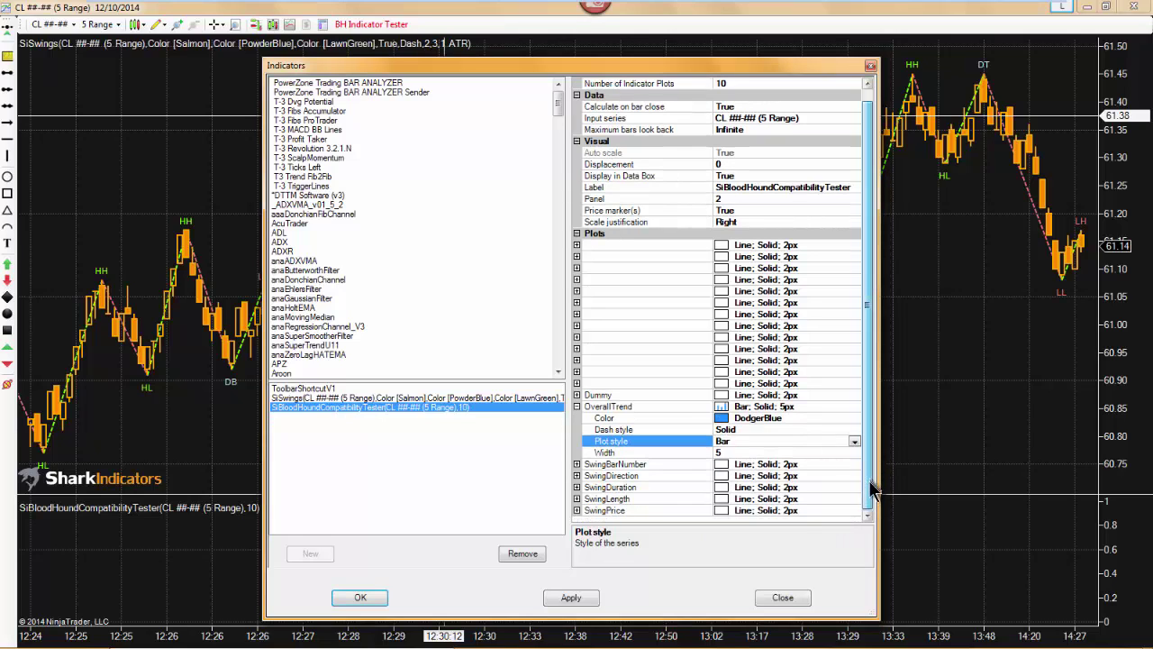
# Colour the SwingDirection plot Gainsboro and apply the plot changes with OK
pyautogui.click(607, 475)
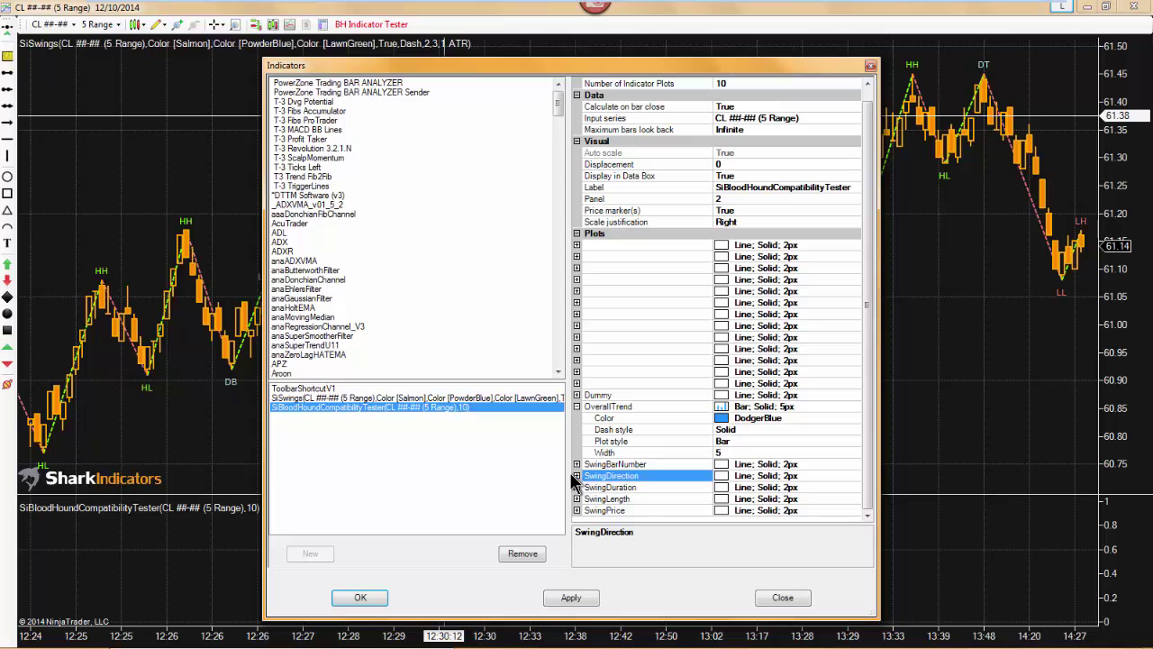
pyautogui.click(576, 475)
pyautogui.click(816, 487)
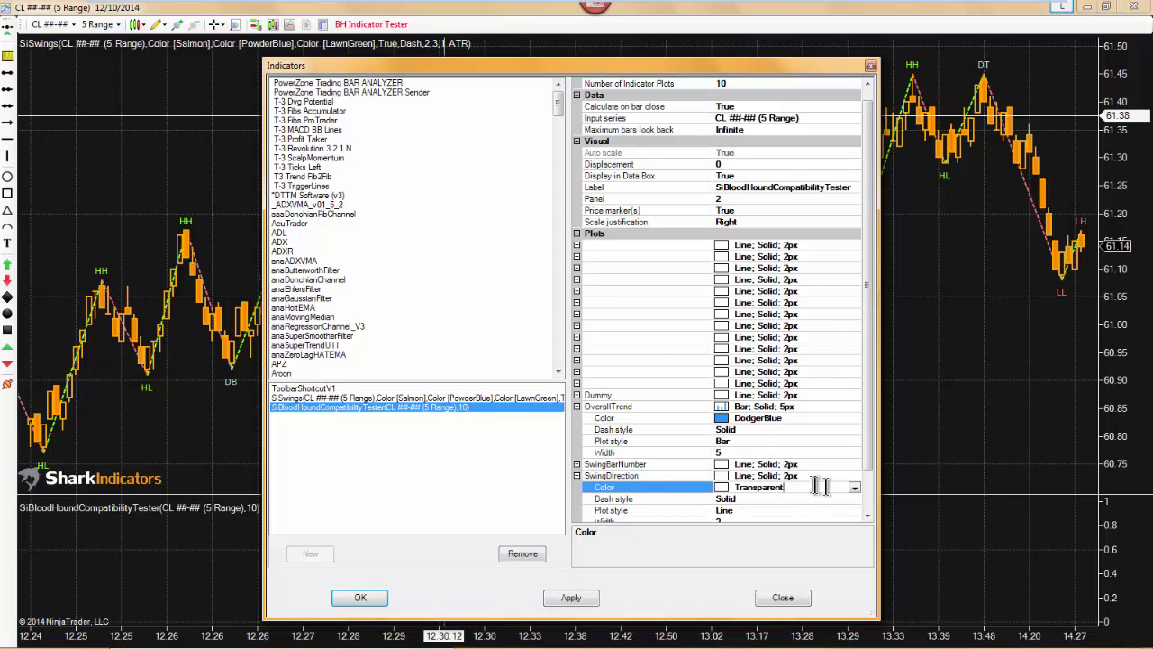
pyautogui.click(854, 488)
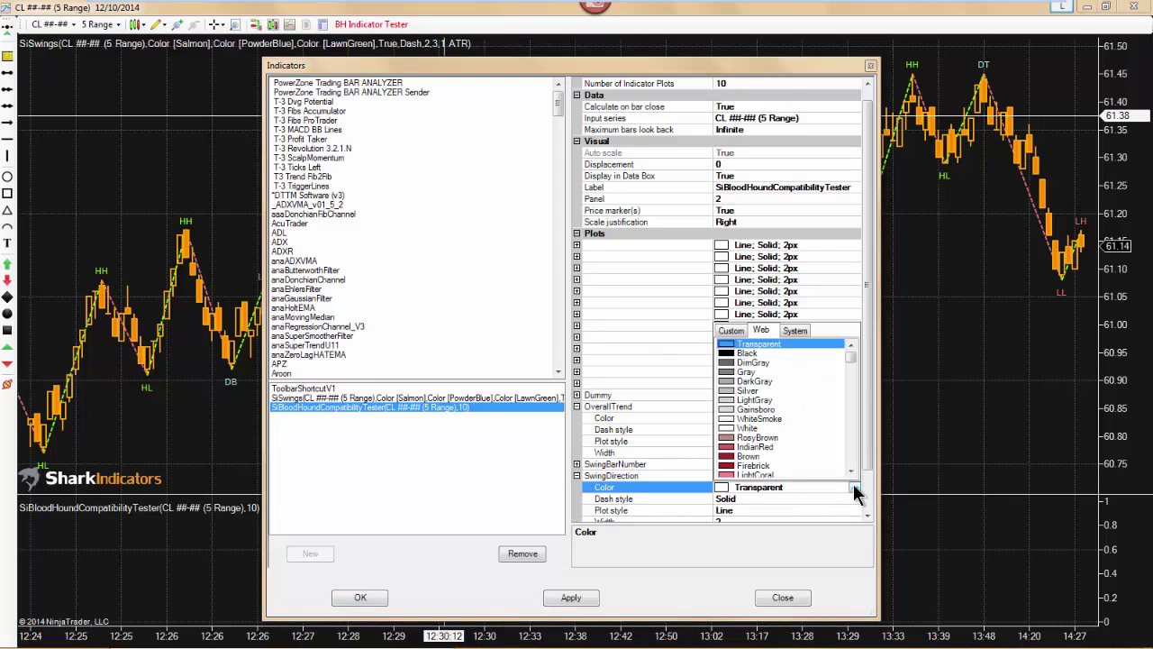
pyautogui.click(727, 413)
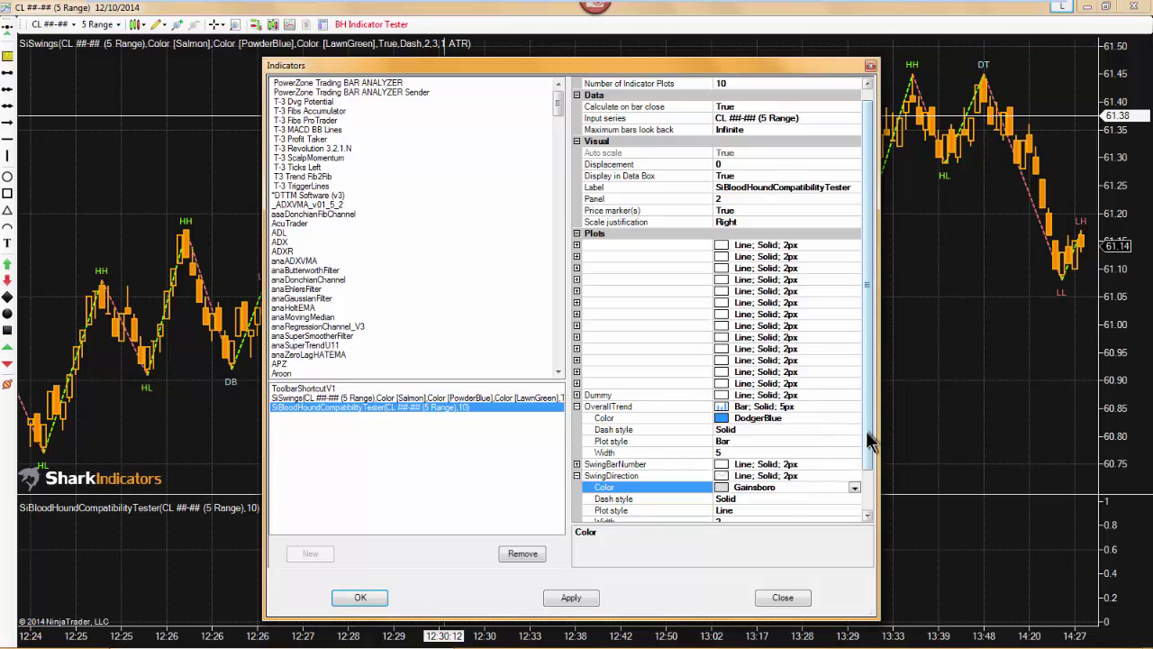
pyautogui.moveTo(869, 443); pyautogui.dragTo(865, 494)
pyautogui.click(731, 475)
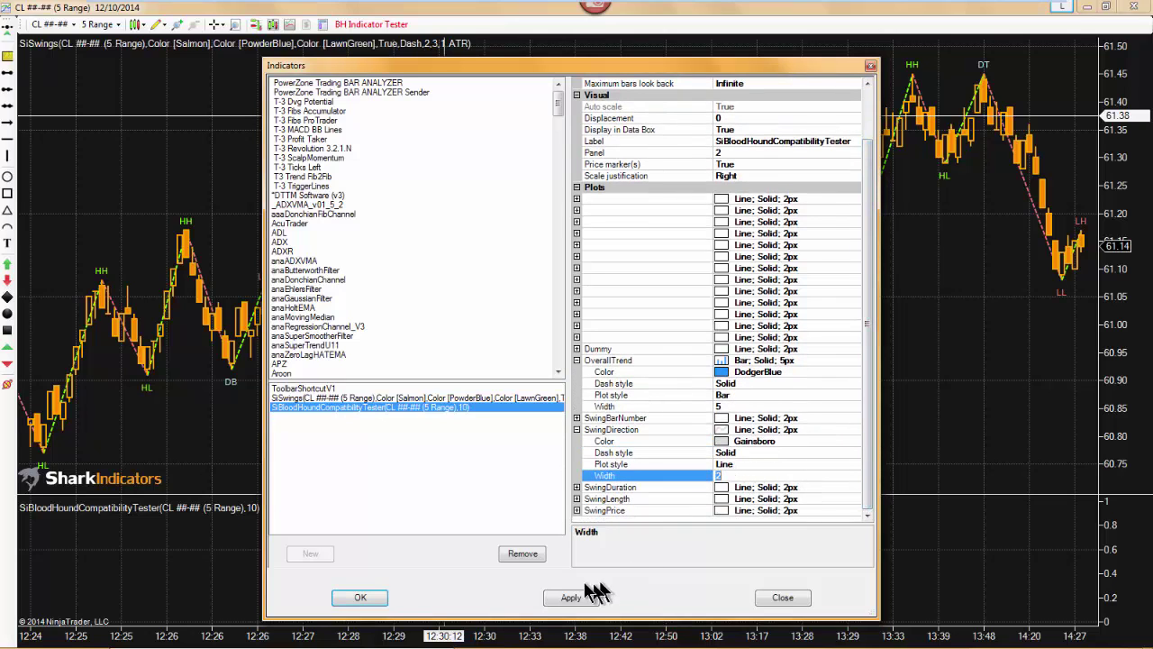
pyautogui.click(360, 598)
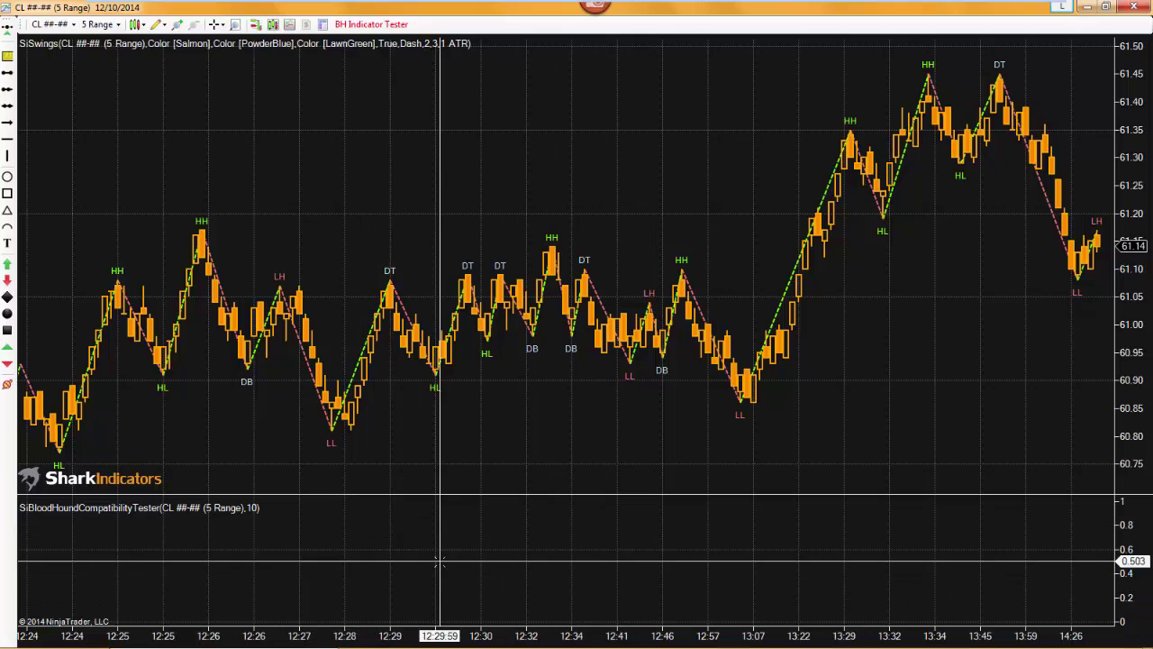
# Open the BH Indicator Tester's Select Indicator list and scroll to the S indicators
pyautogui.click(364, 26)
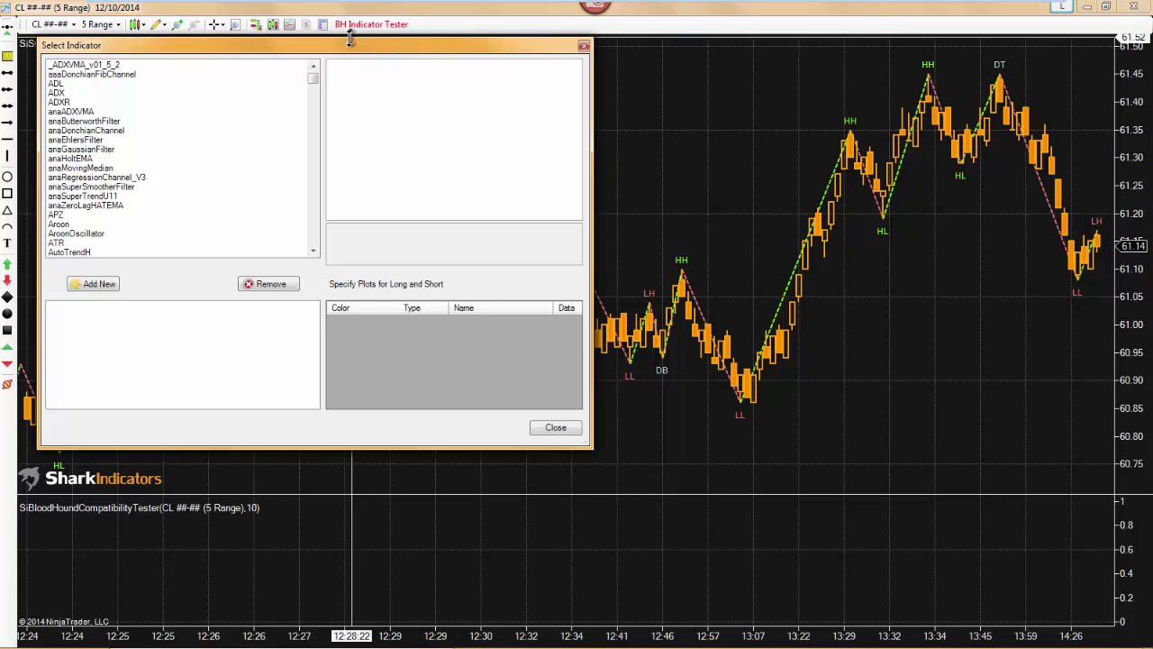
pyautogui.moveTo(343, 50); pyautogui.dragTo(434, 90)
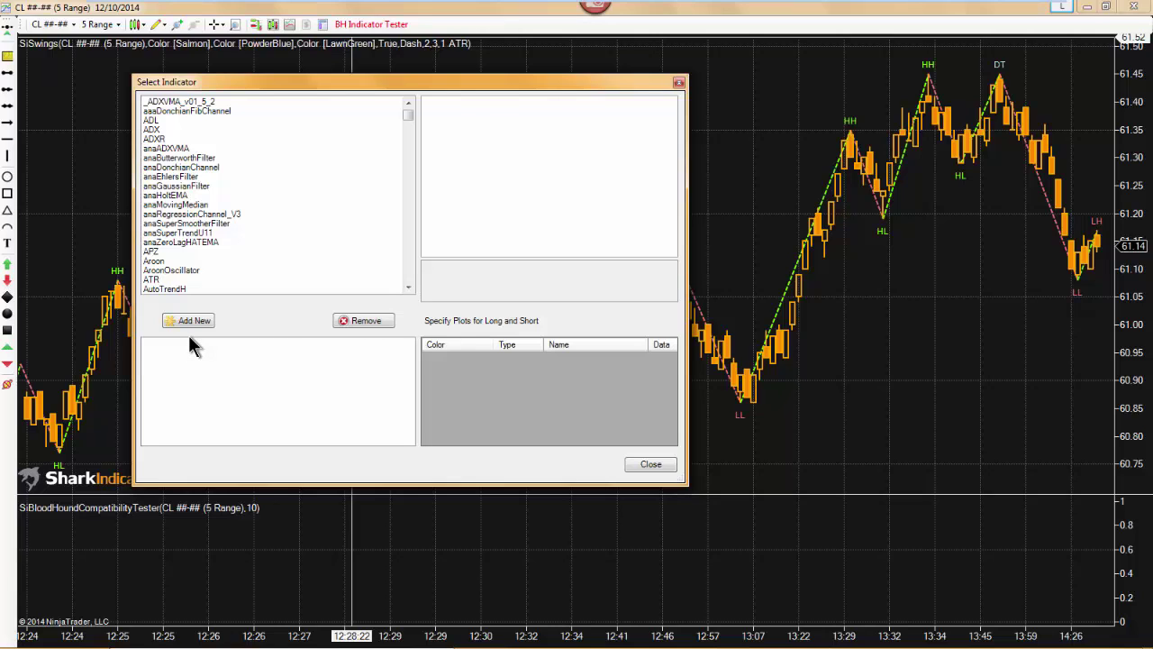
pyautogui.click(162, 288)
pyautogui.press('s')
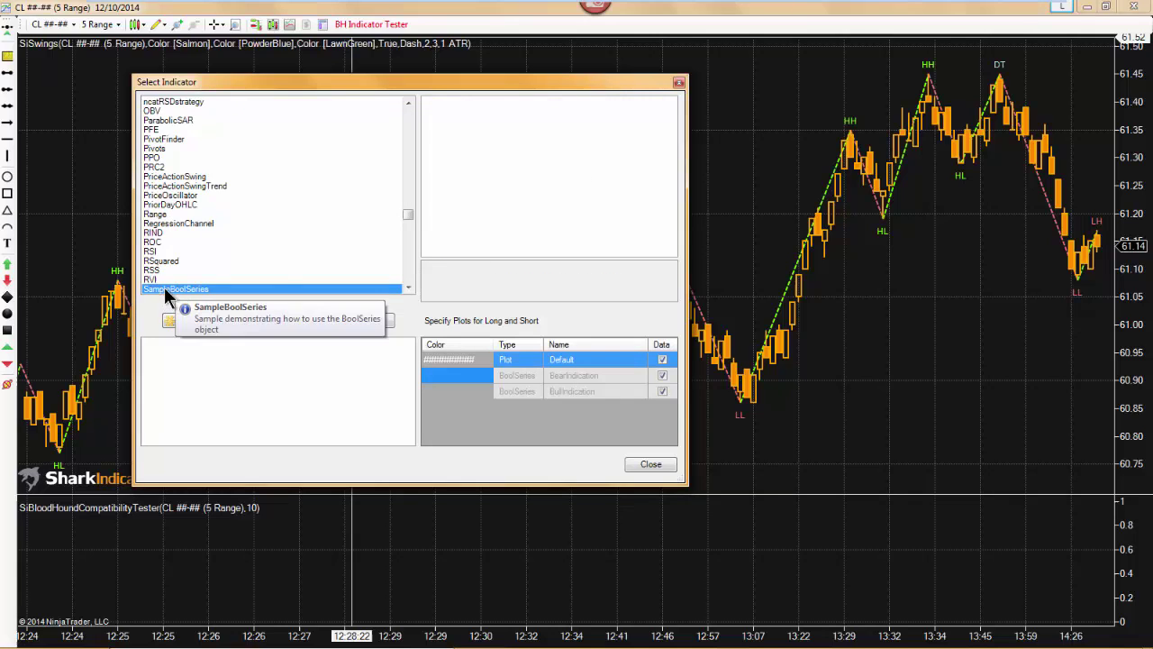
pyautogui.scroll(-3, 164, 287)
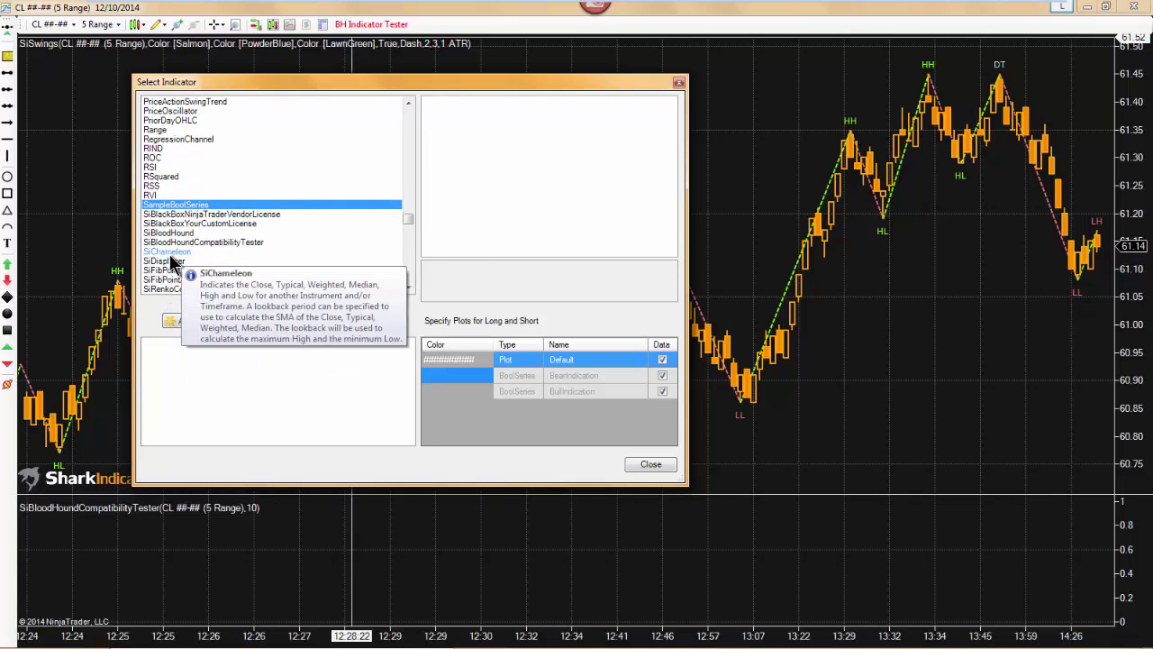
pyautogui.scroll(-2, 185, 274)
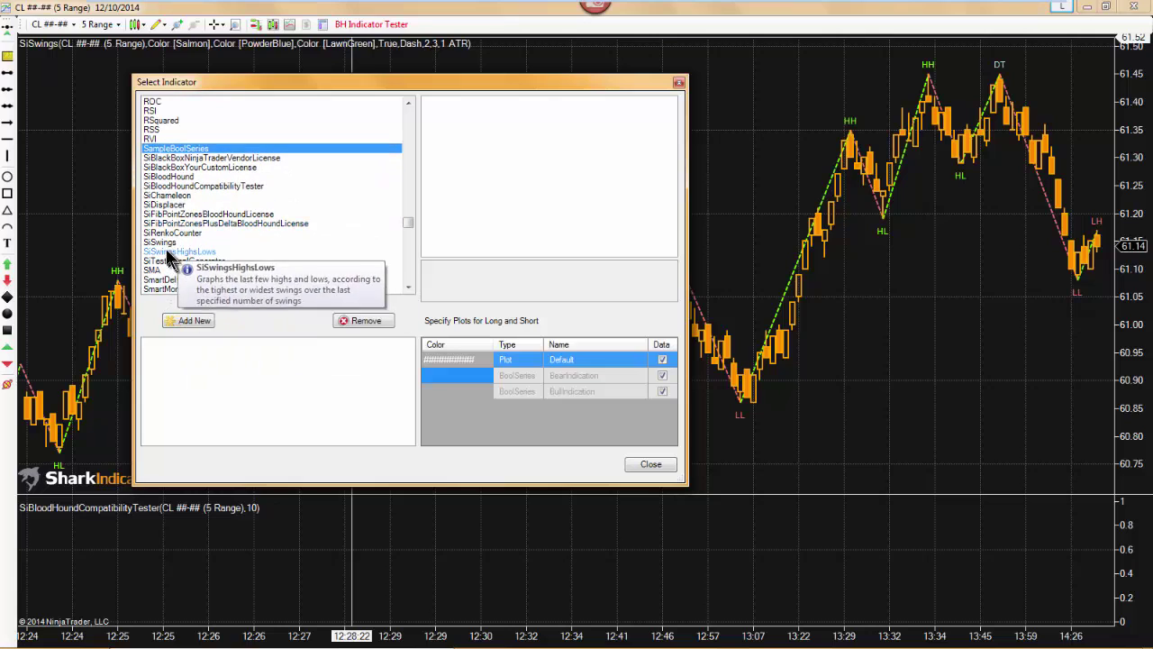
# Add SiSwings to the tester and inspect its OverallTrend and SwingDirection plots
pyautogui.click(160, 242)
pyautogui.doubleClick(159, 240)
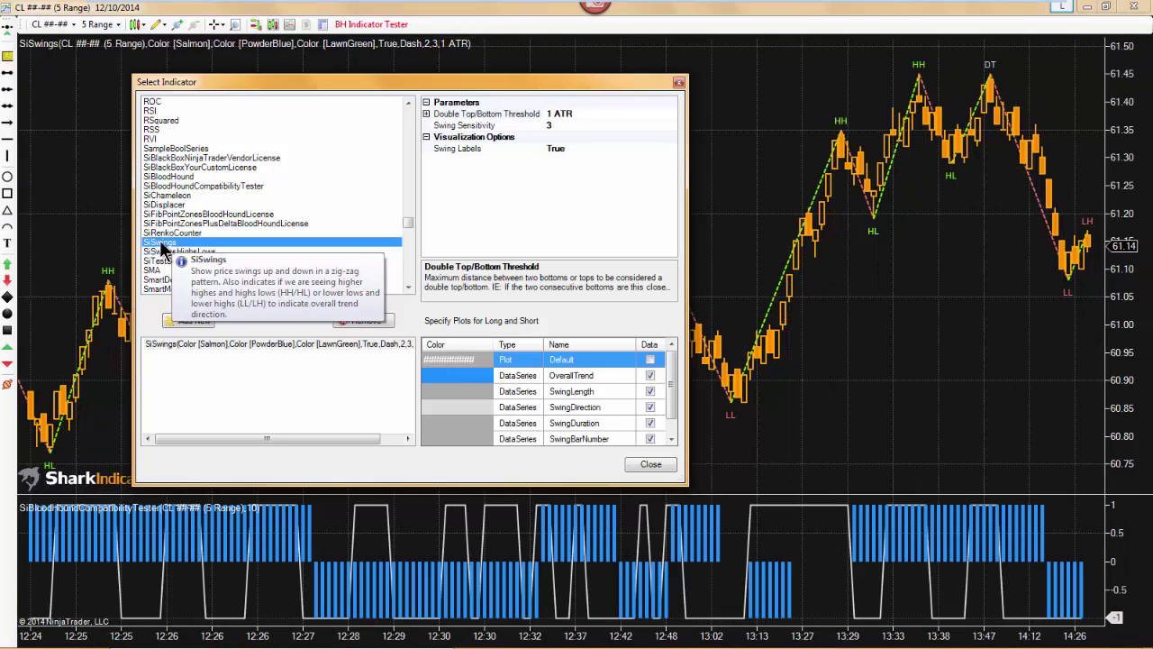
pyautogui.click(178, 345)
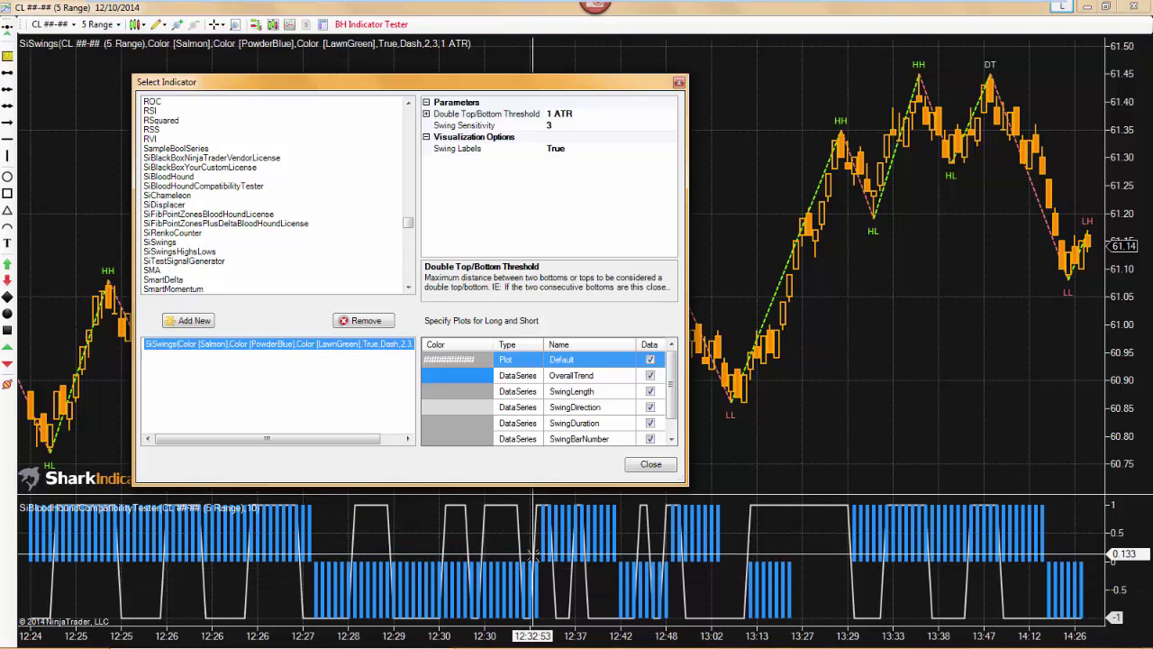
pyautogui.click(458, 373)
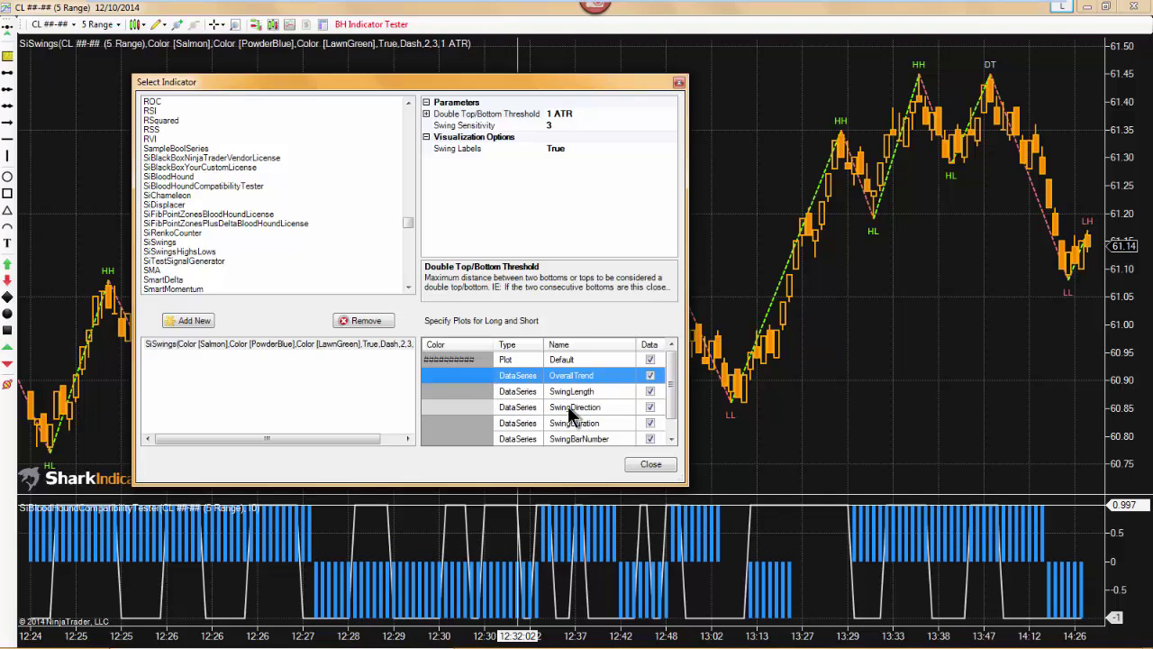
pyautogui.click(550, 410)
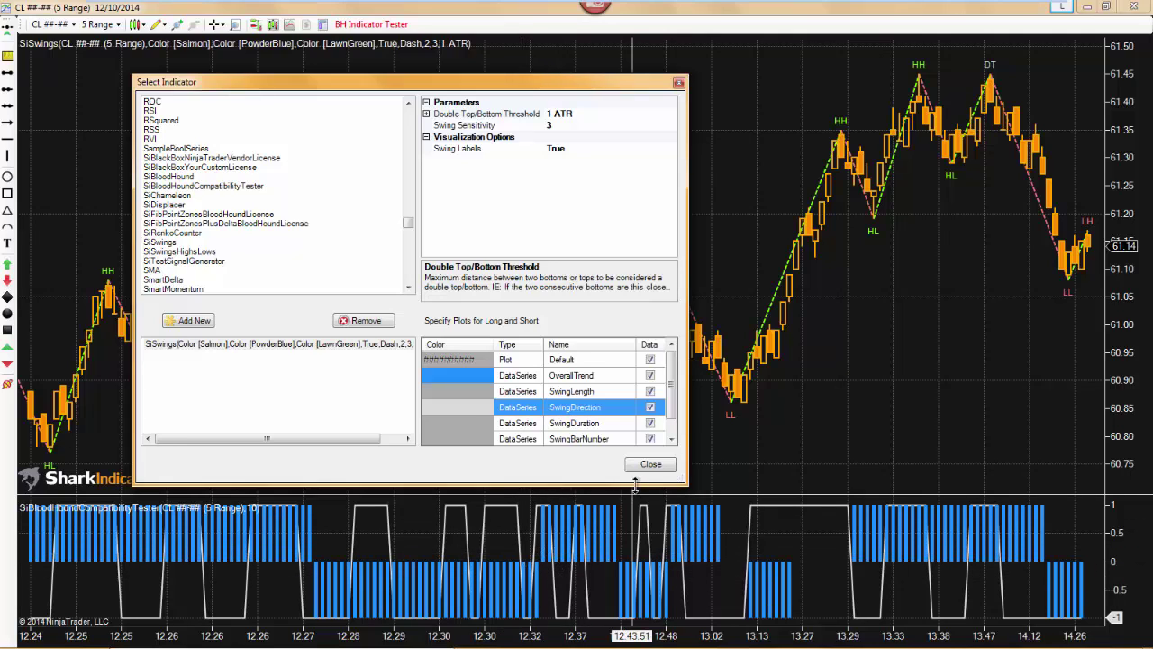
# Review the Double Top/Bottom Threshold and Swing Sensitivity parameter descriptions
pyautogui.click(506, 114)
pyautogui.click(488, 127)
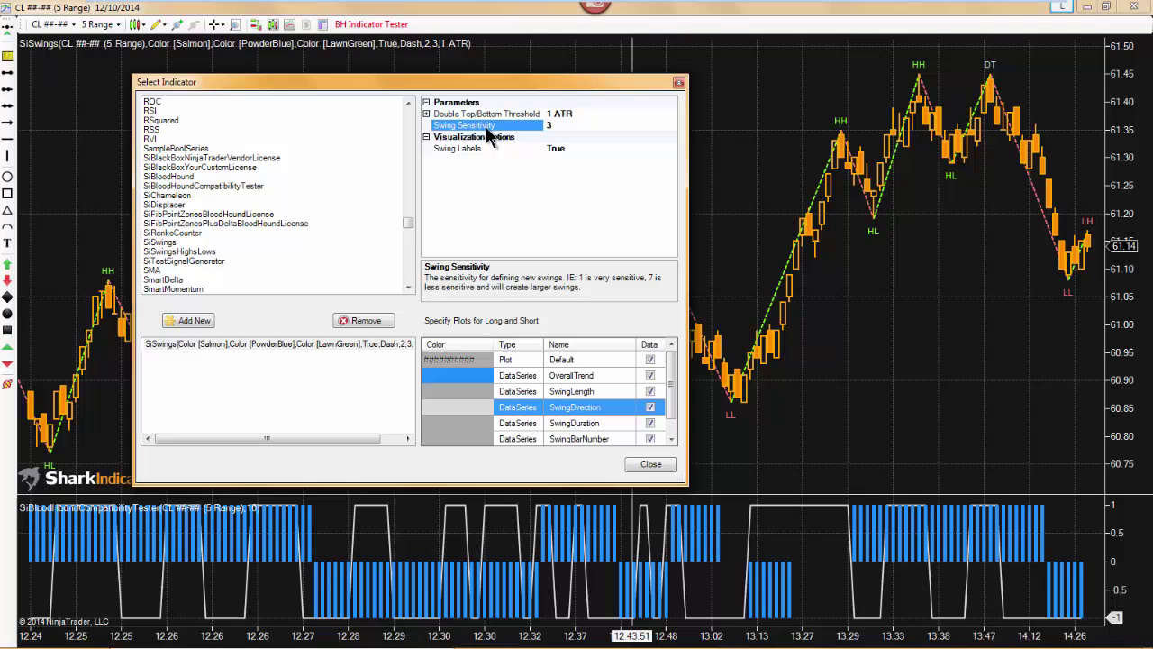
pyautogui.click(485, 114)
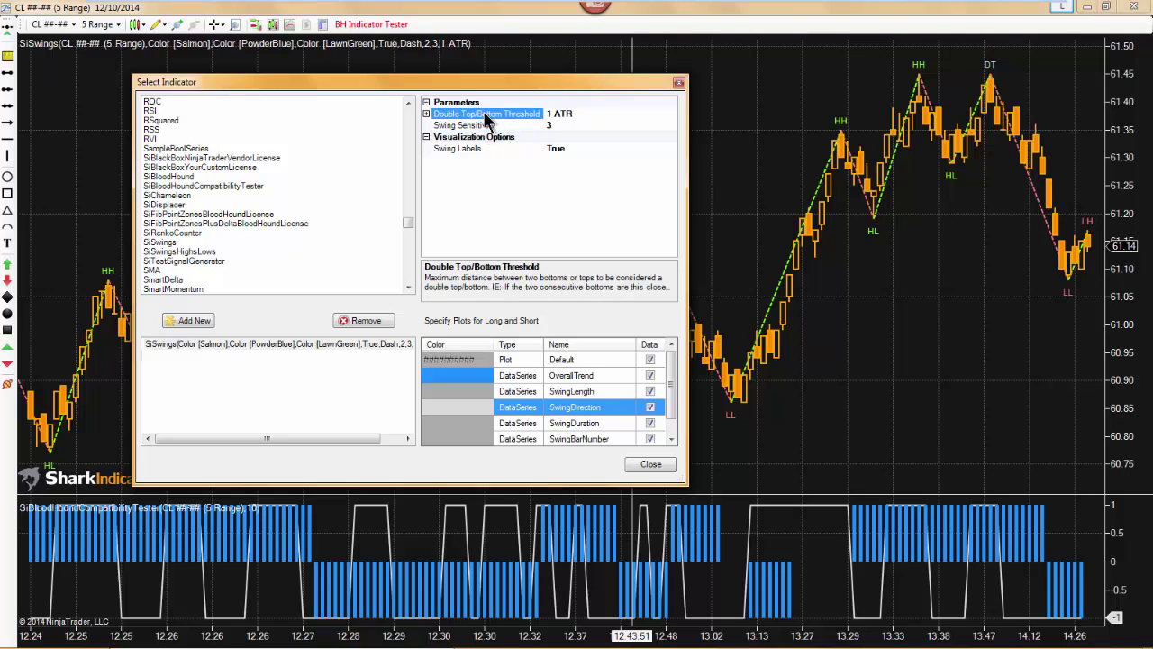
pyautogui.click(484, 128)
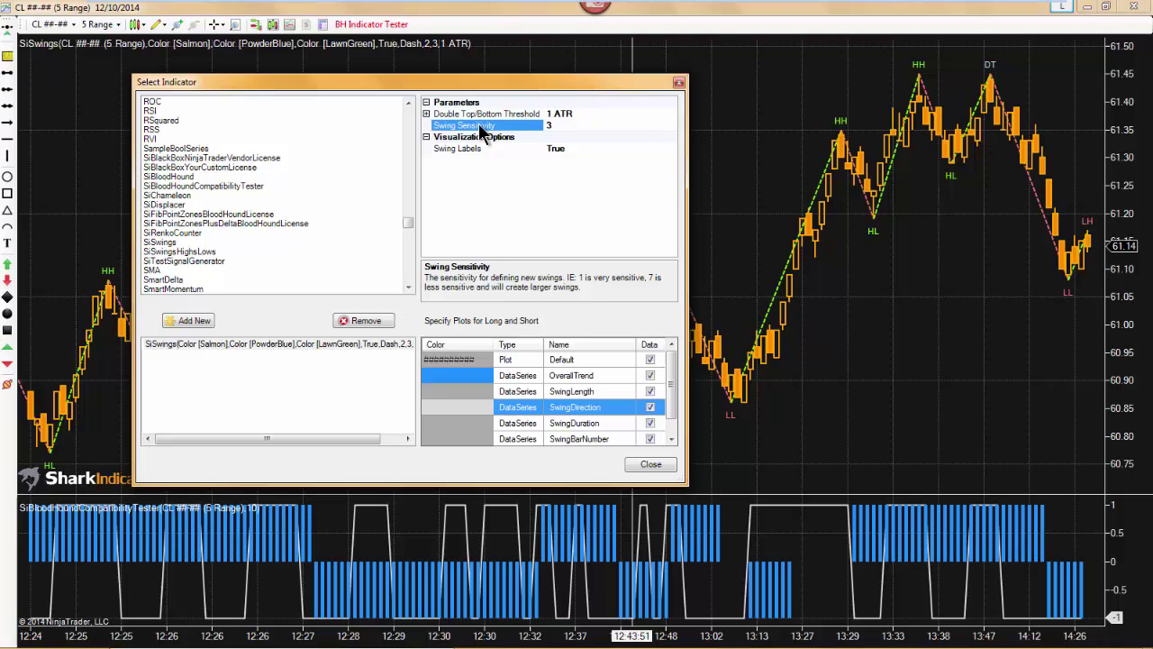
# Close the Select Indicator dialog to return to the CL chart
pyautogui.click(650, 465)
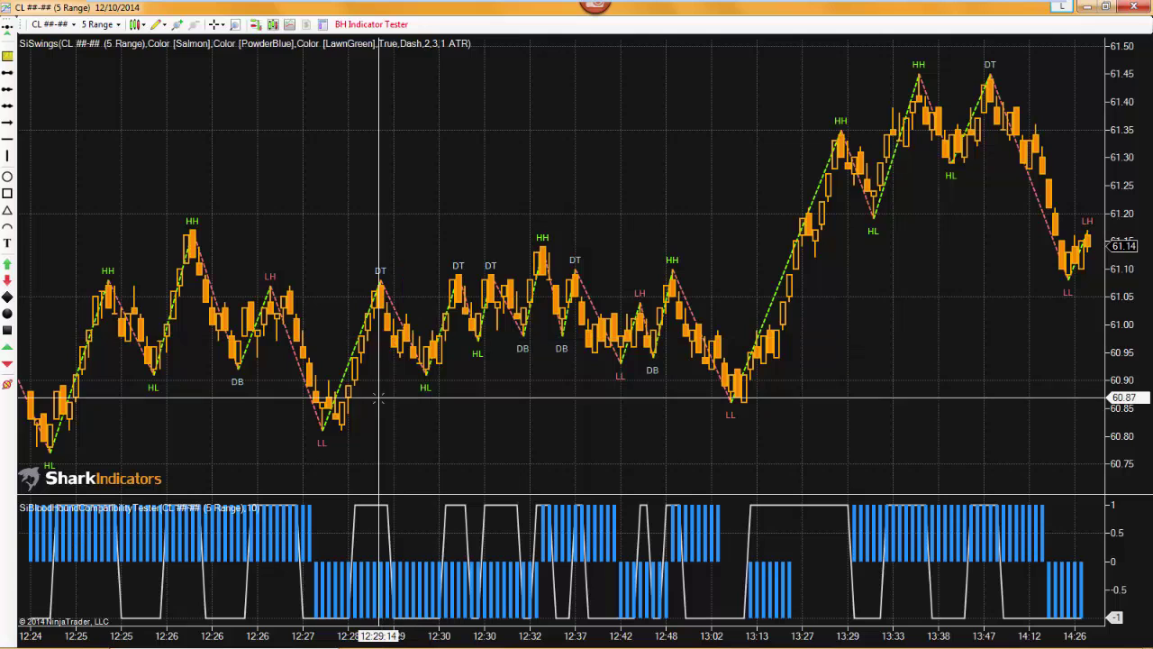
# Reopen the Indicators dialog and expand the tester's SwingPrice plot settings
pyautogui.rightClick(405, 155)
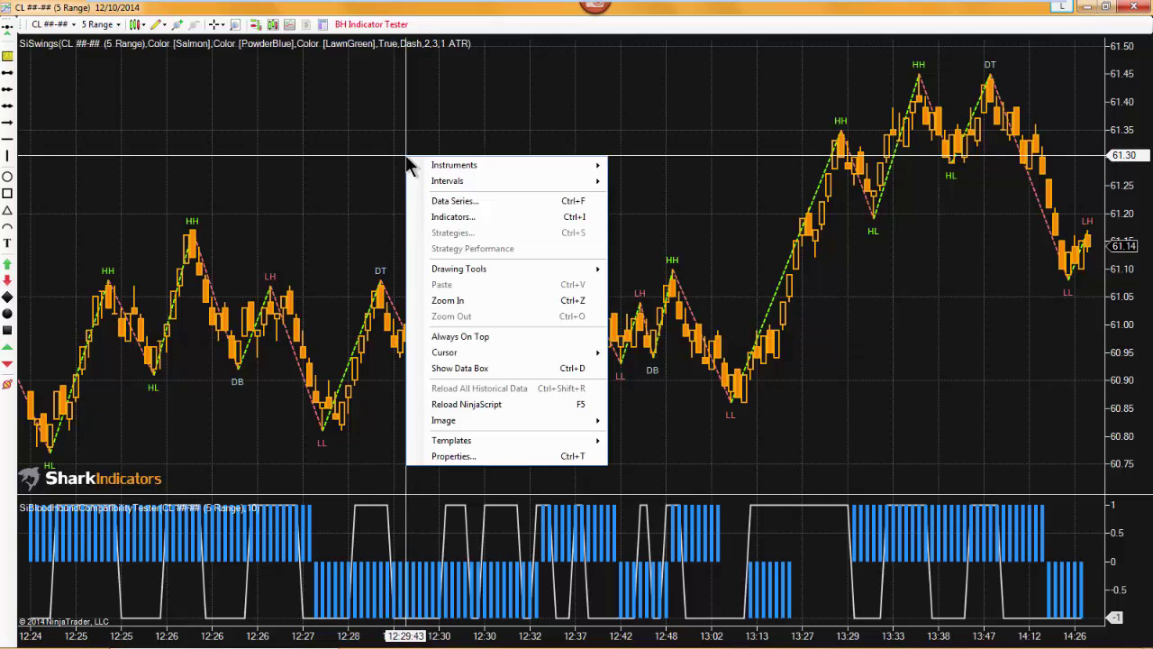
pyautogui.click(439, 216)
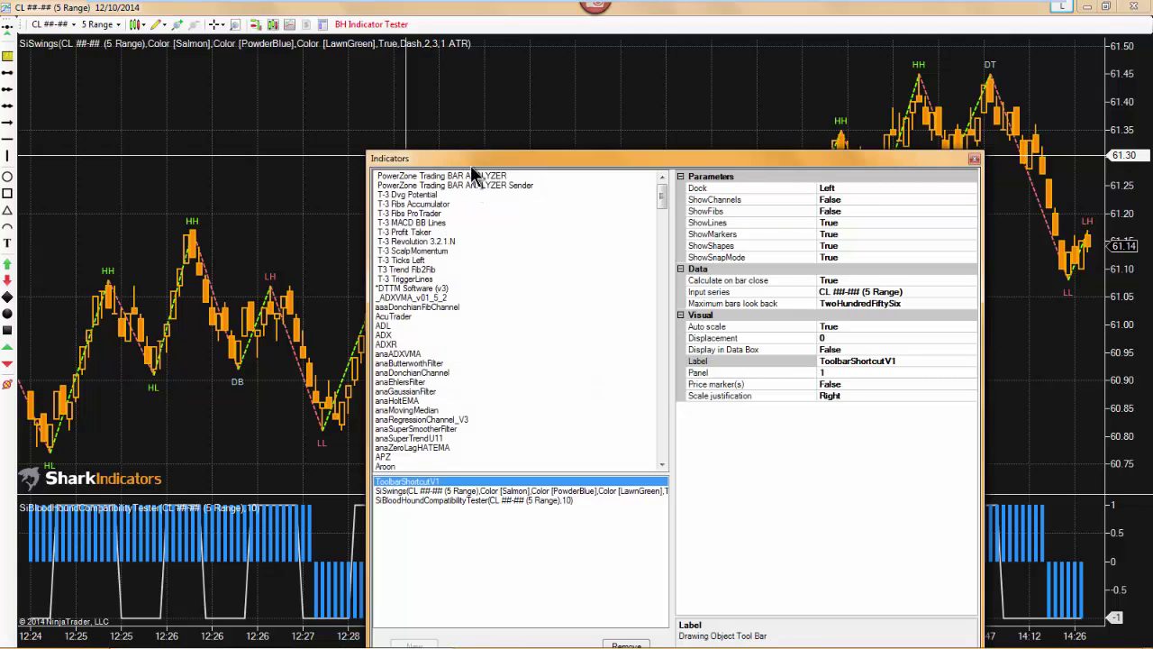
pyautogui.moveTo(420, 104); pyautogui.dragTo(381, 59)
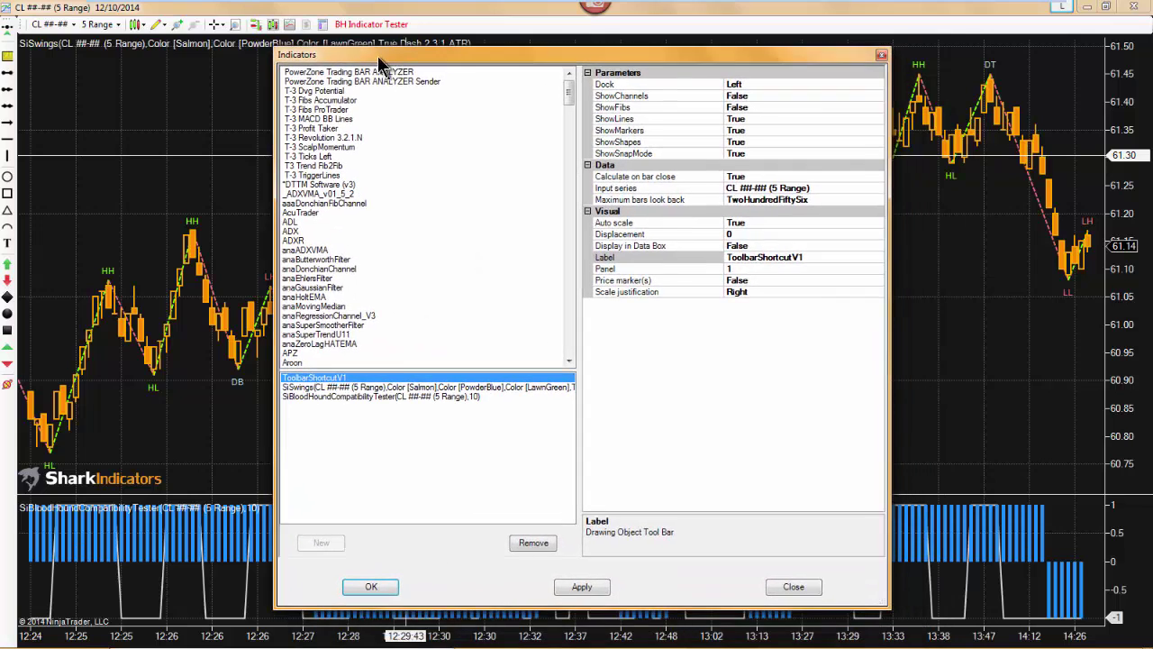
pyautogui.click(340, 396)
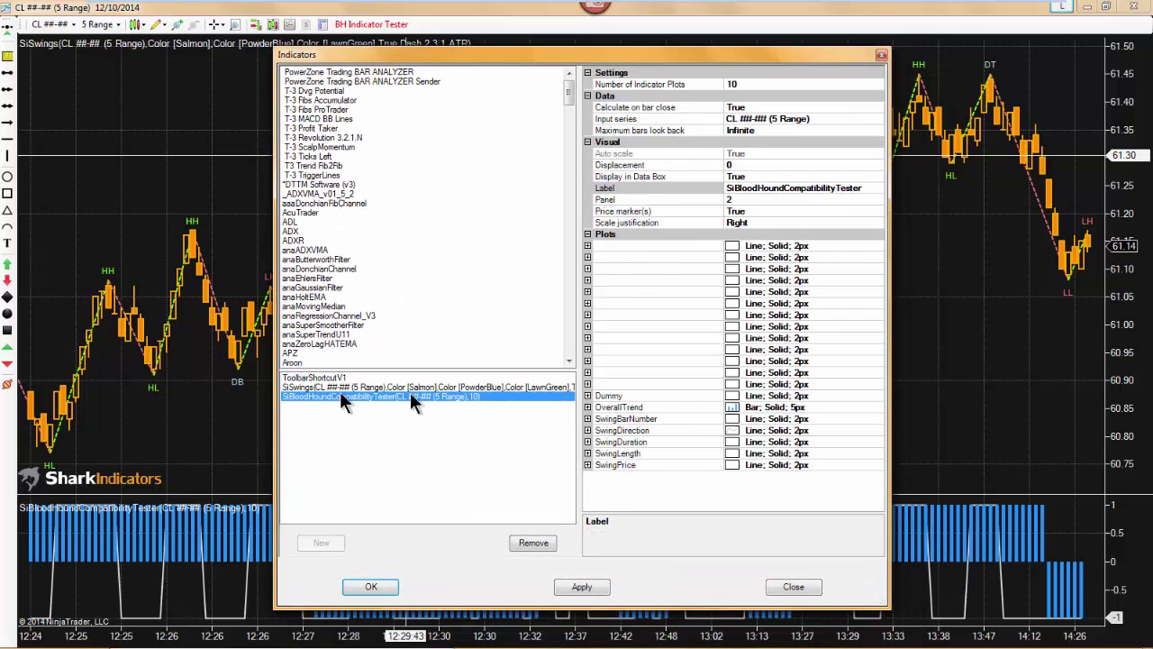
pyautogui.click(607, 466)
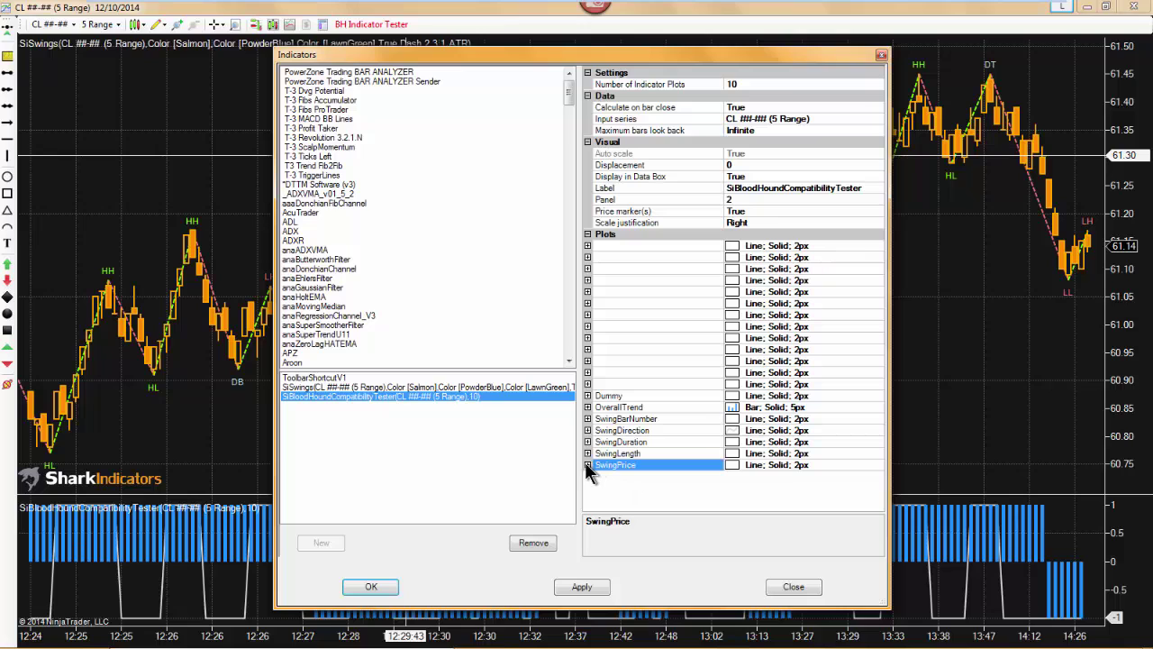
pyautogui.click(588, 465)
# Set the SwingPrice plot colour to Orange and its plot style to Dot
pyautogui.click(811, 477)
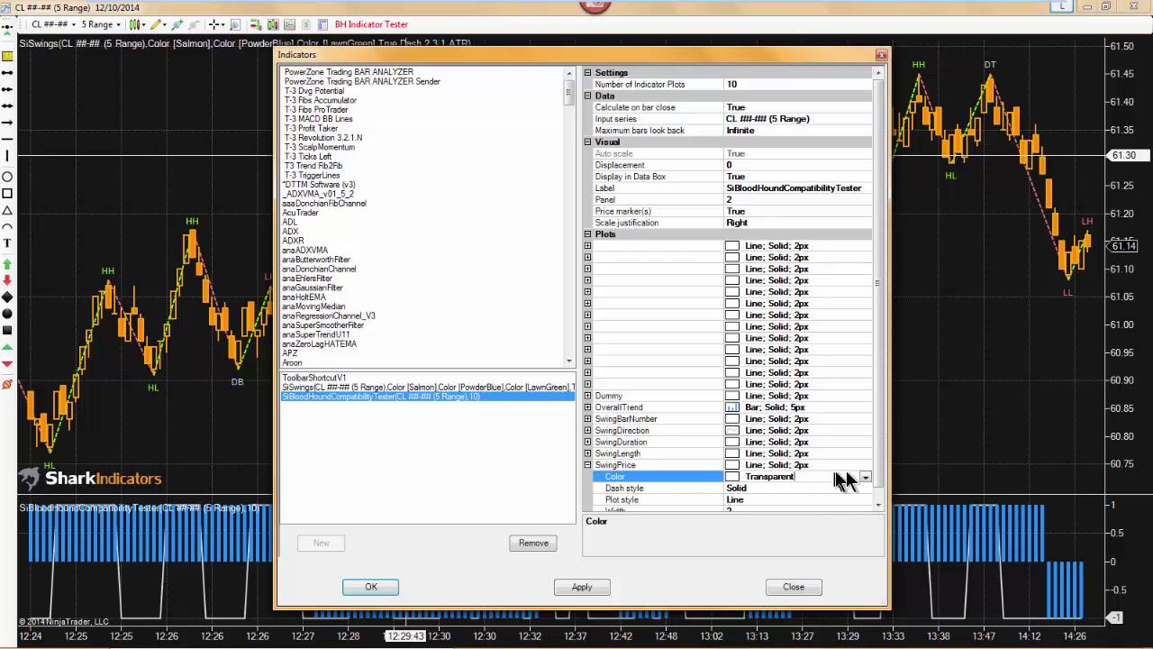
pyautogui.click(865, 477)
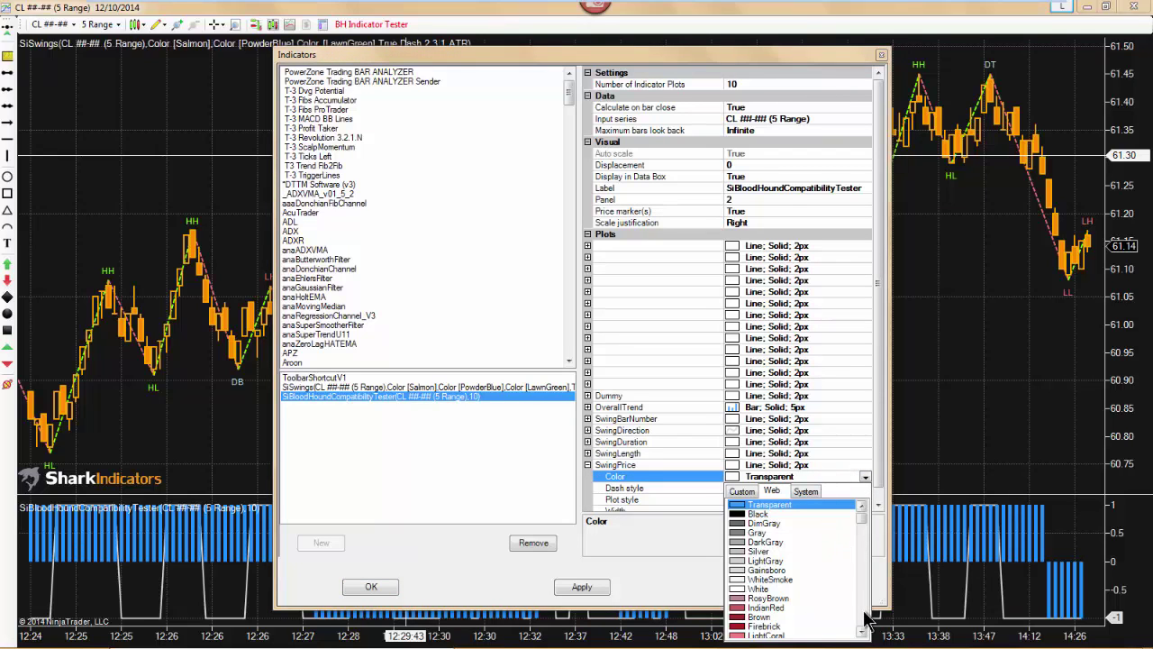
pyautogui.scroll(-13, 863, 618)
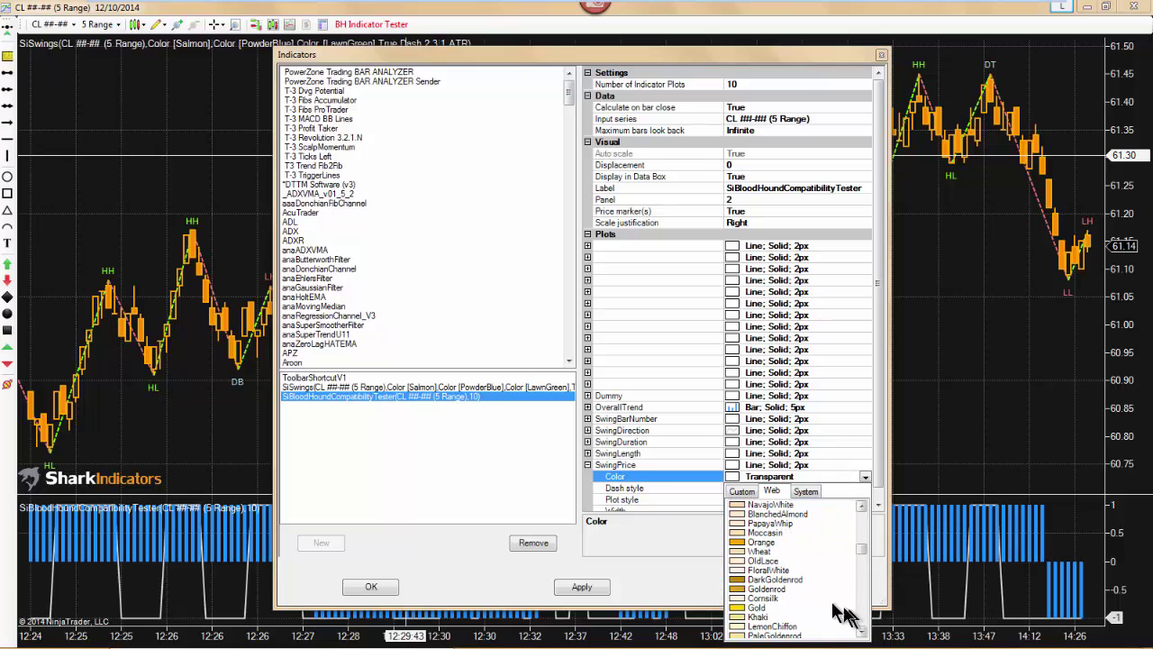
pyautogui.click(758, 542)
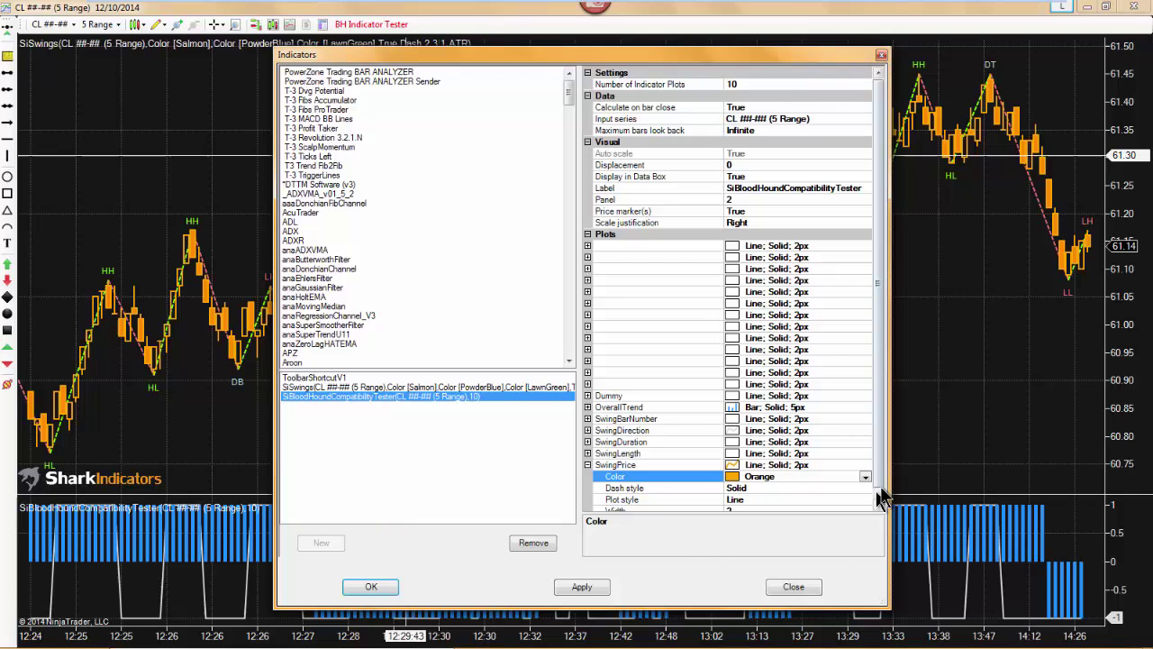
pyautogui.scroll(-1, 878, 495)
pyautogui.click(744, 489)
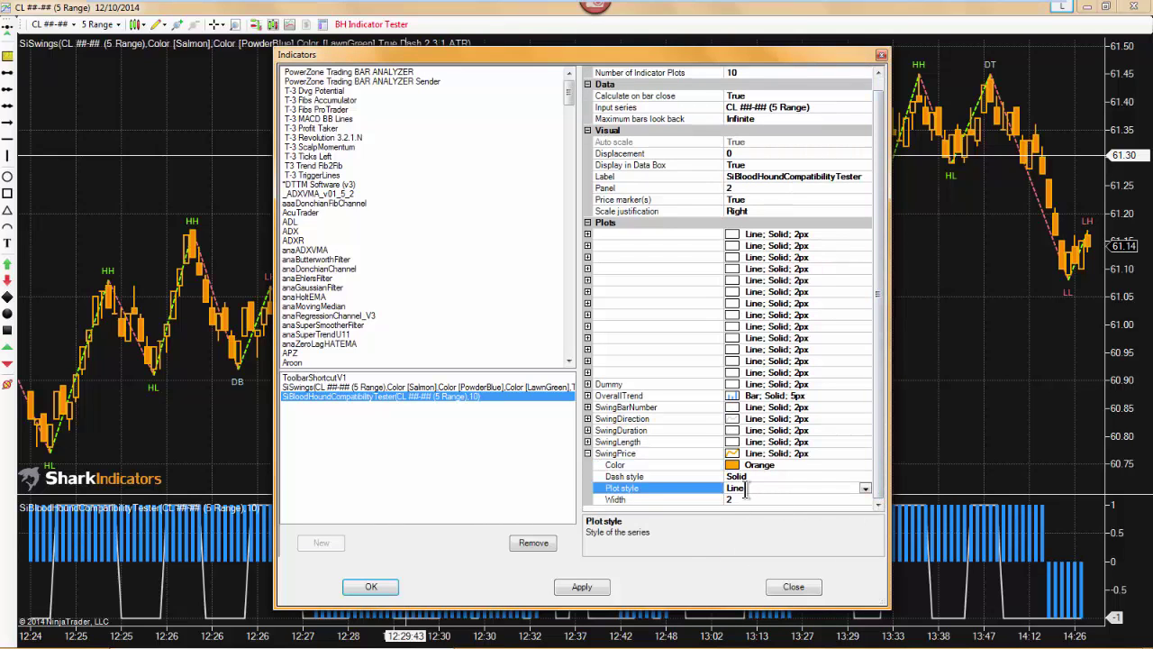
pyautogui.doubleClick(744, 489)
# Accept the orange-dot SwingPrice setting with OK and return to the CL swing chart
pyautogui.click(374, 587)
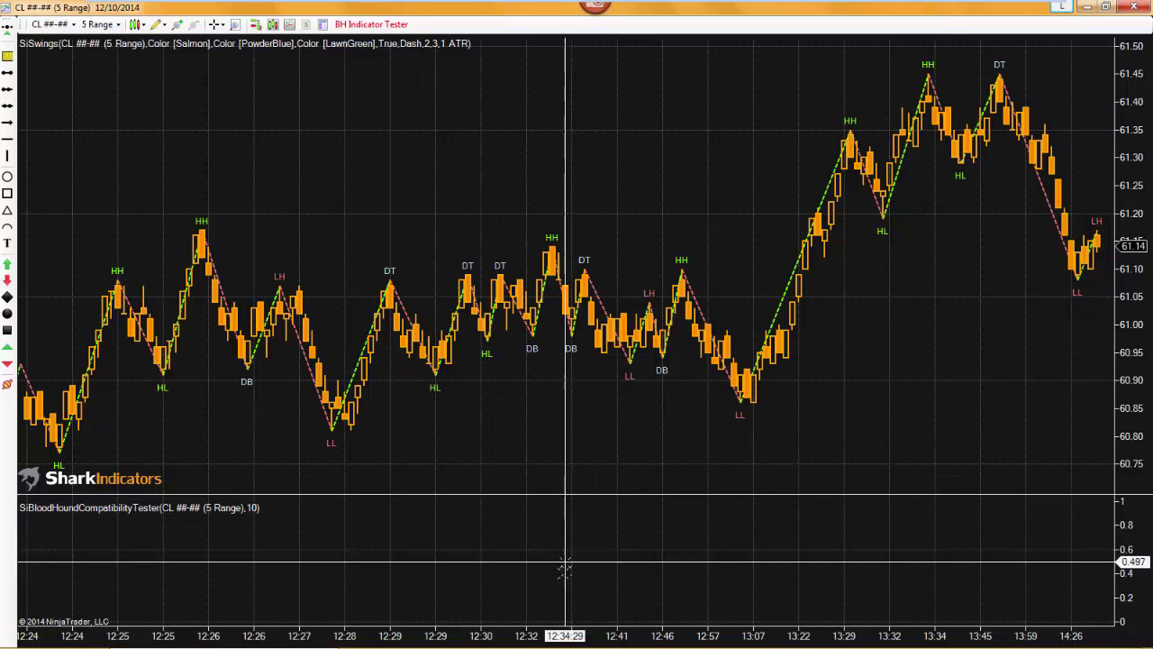
# Add SiSwings from the available indicators list as the BloodHound tester's indicator
pyautogui.click(366, 27)
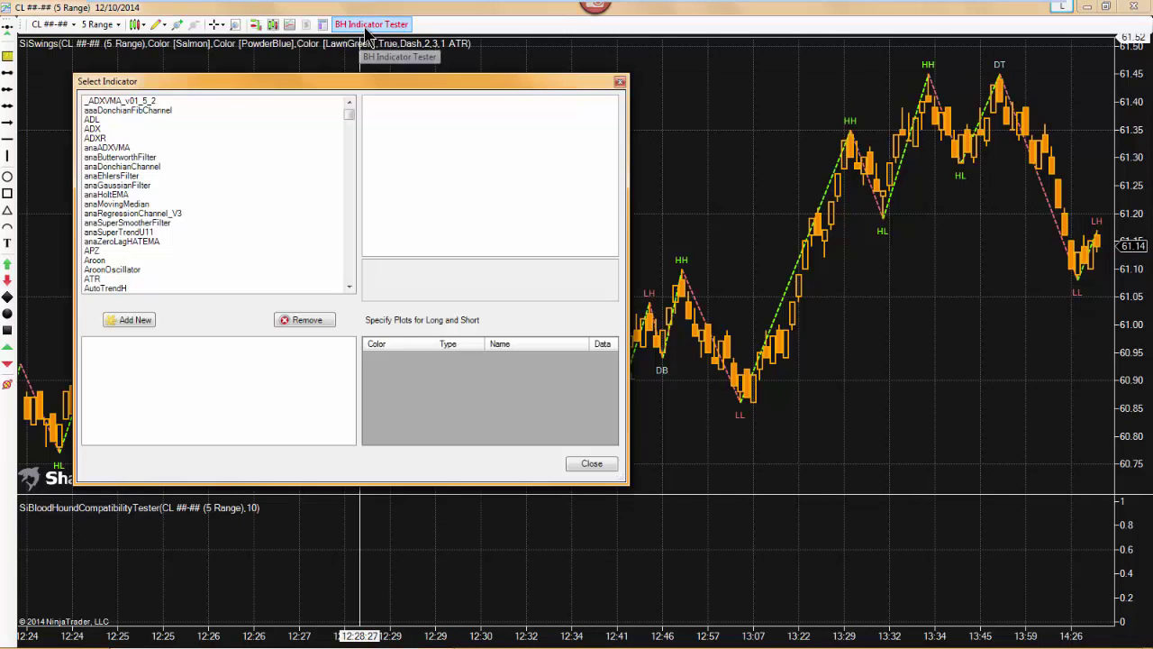
pyautogui.moveTo(340, 82); pyautogui.dragTo(363, 90)
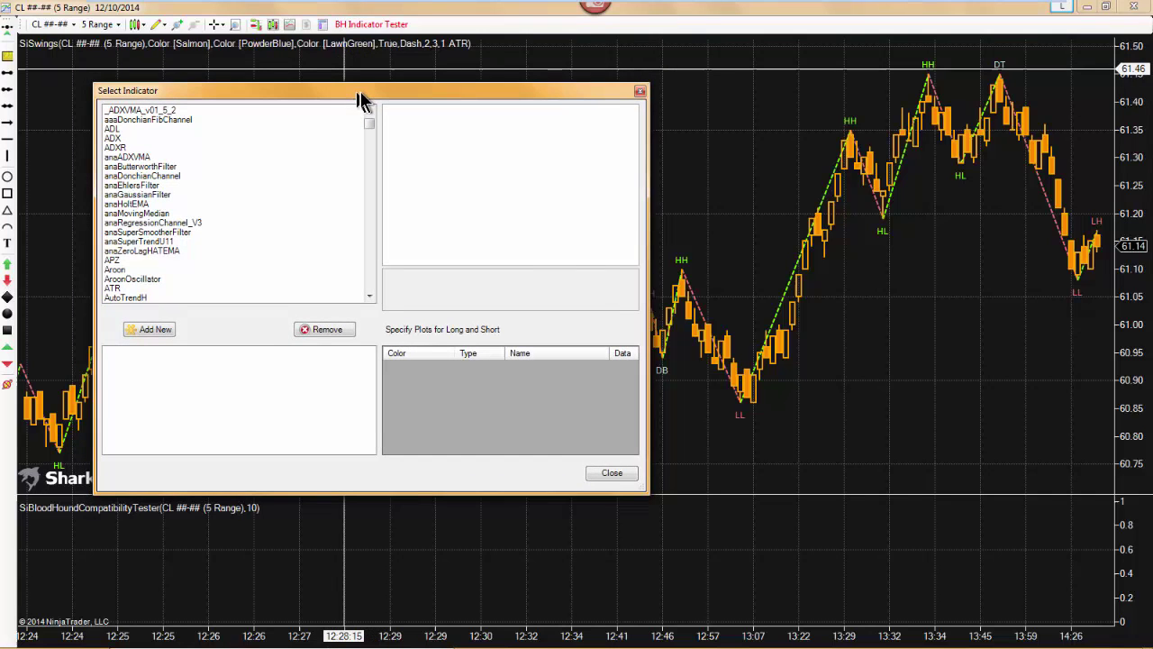
pyautogui.click(157, 241)
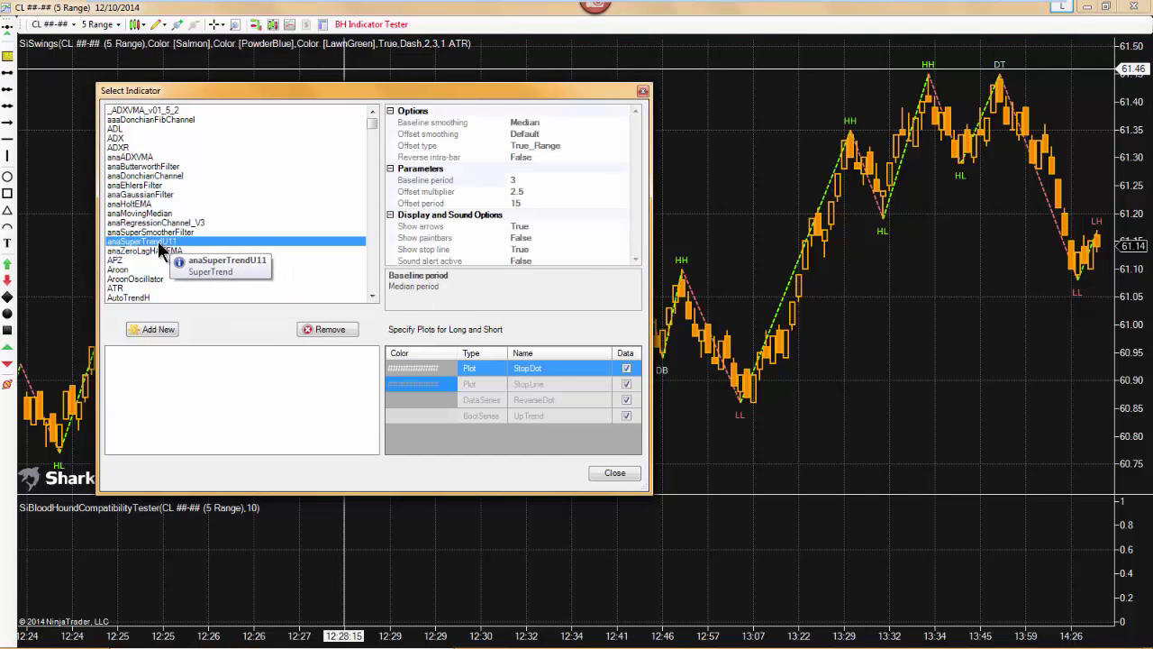
pyautogui.press('s')
pyautogui.scroll(-4, 158, 270)
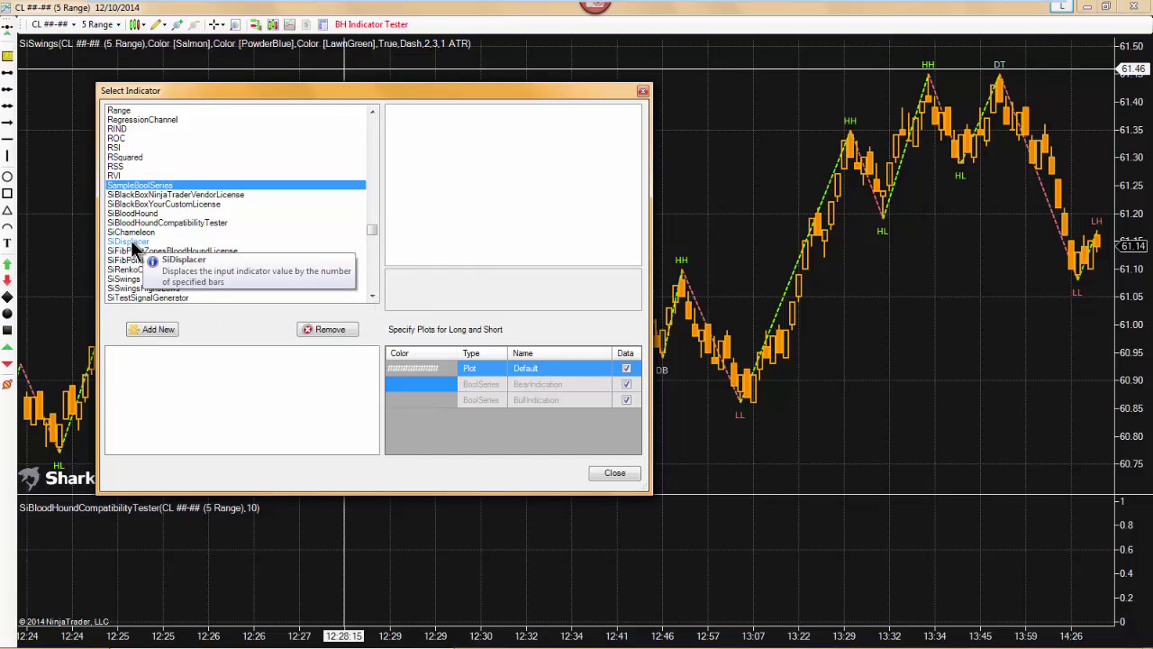
pyautogui.click(126, 281)
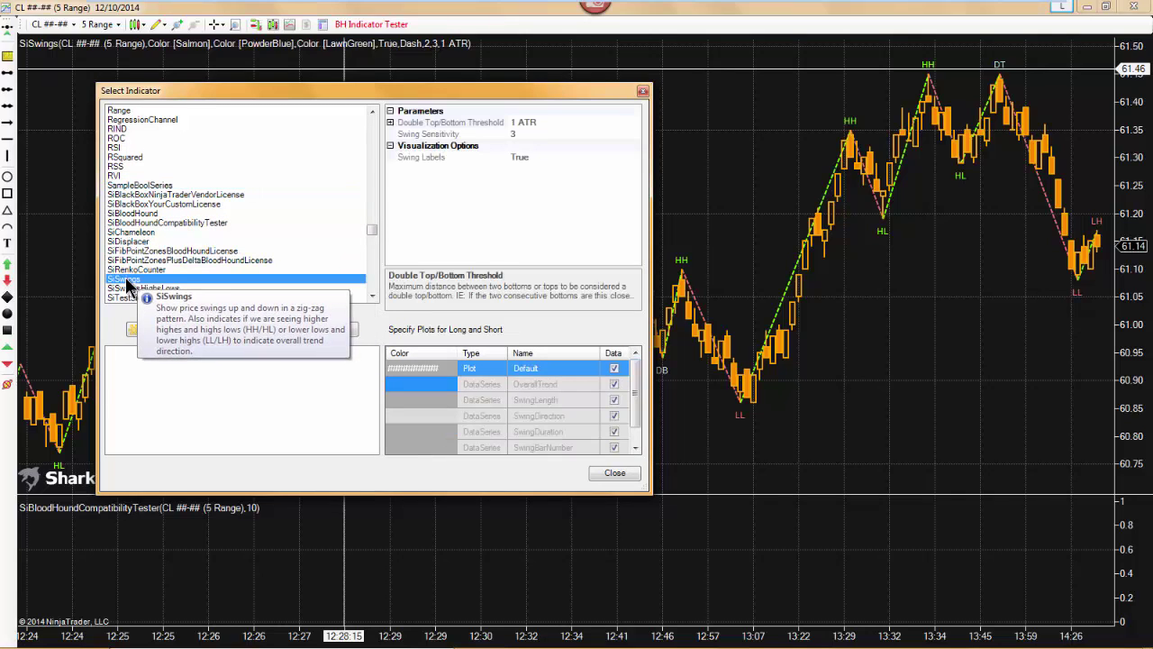
pyautogui.doubleClick(126, 281)
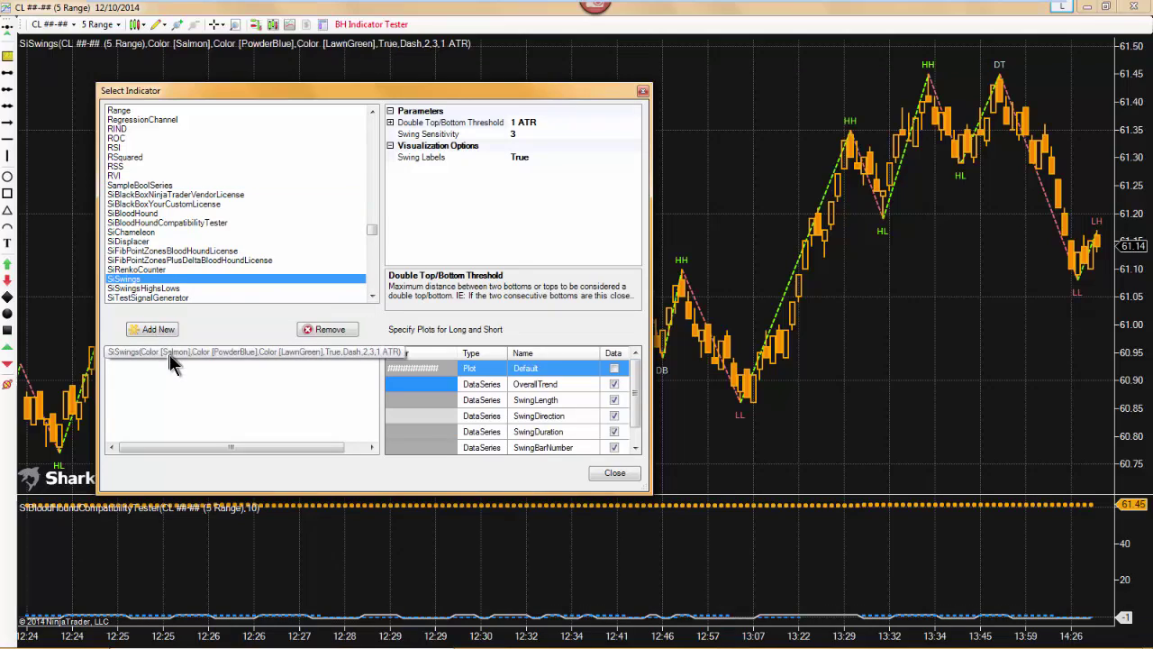
# Review SiSwings' Double Top/Bottom Threshold and Swing Sensitivity parameters, then select the SwingPrice plot
pyautogui.click(126, 354)
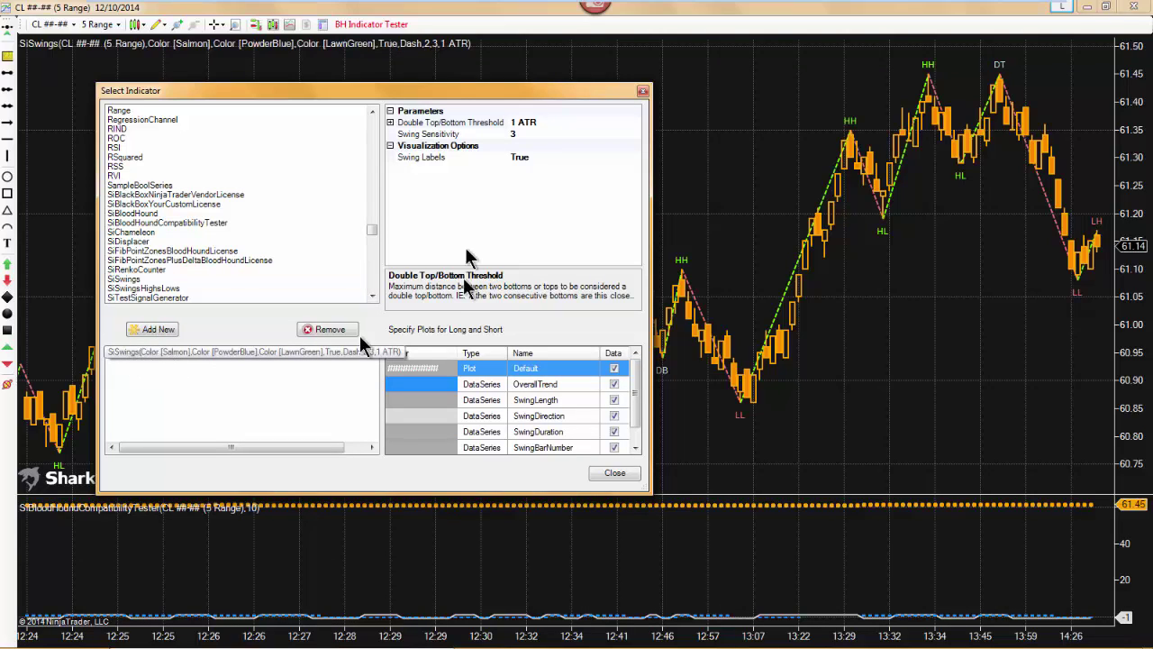
pyautogui.click(449, 124)
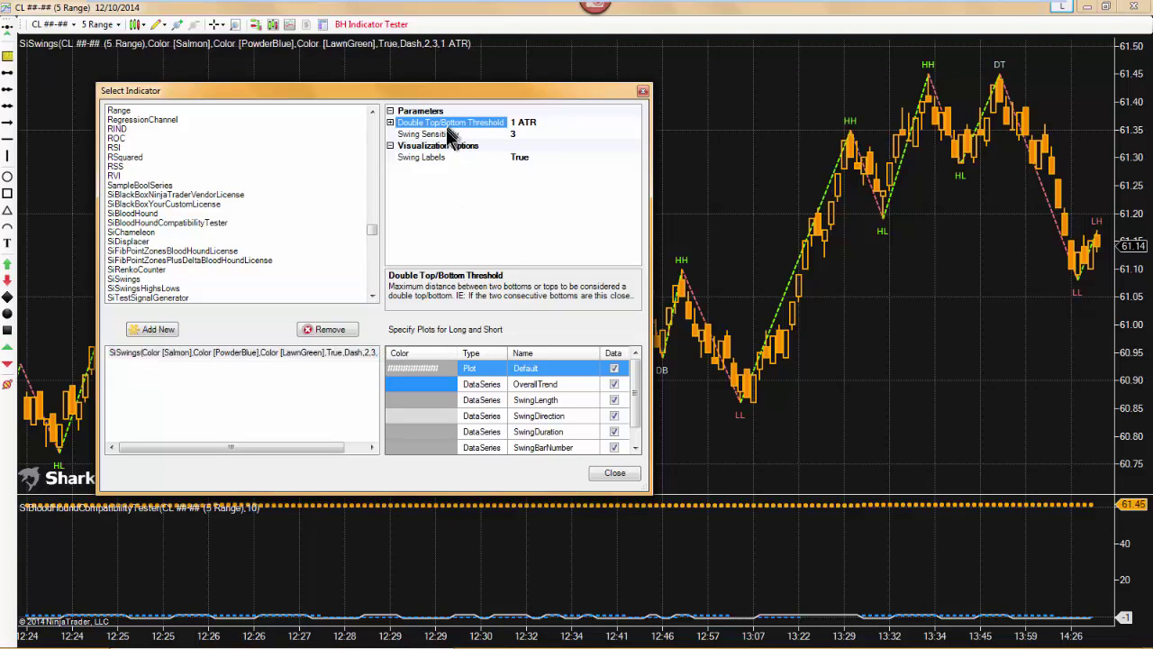
pyautogui.click(449, 135)
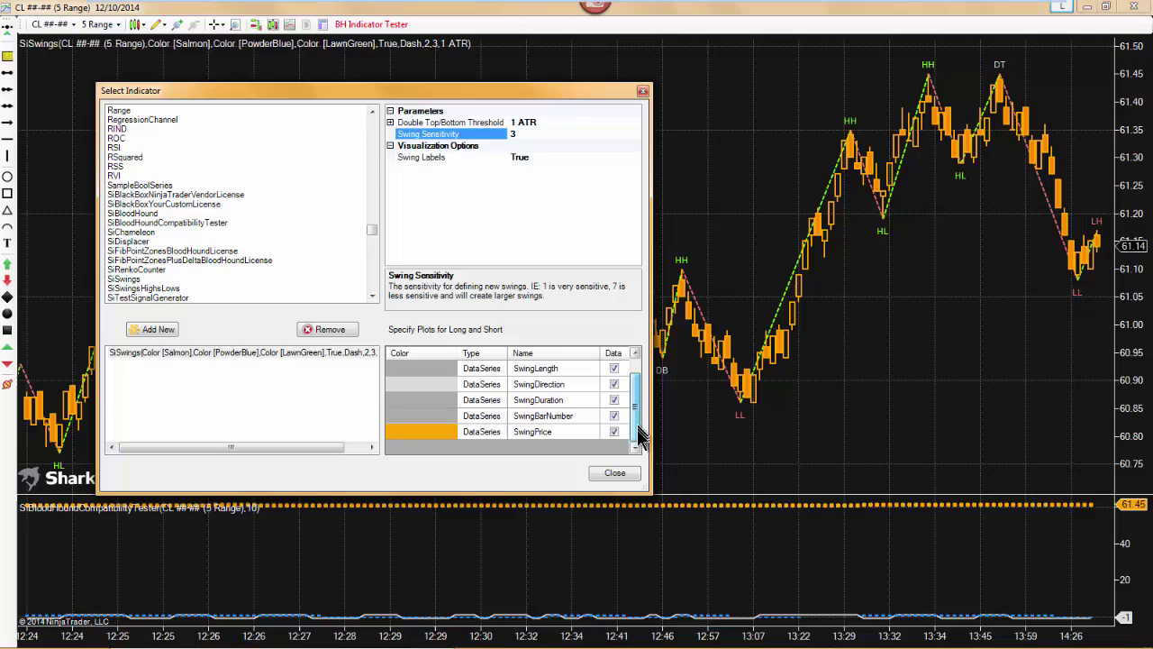
pyautogui.click(525, 433)
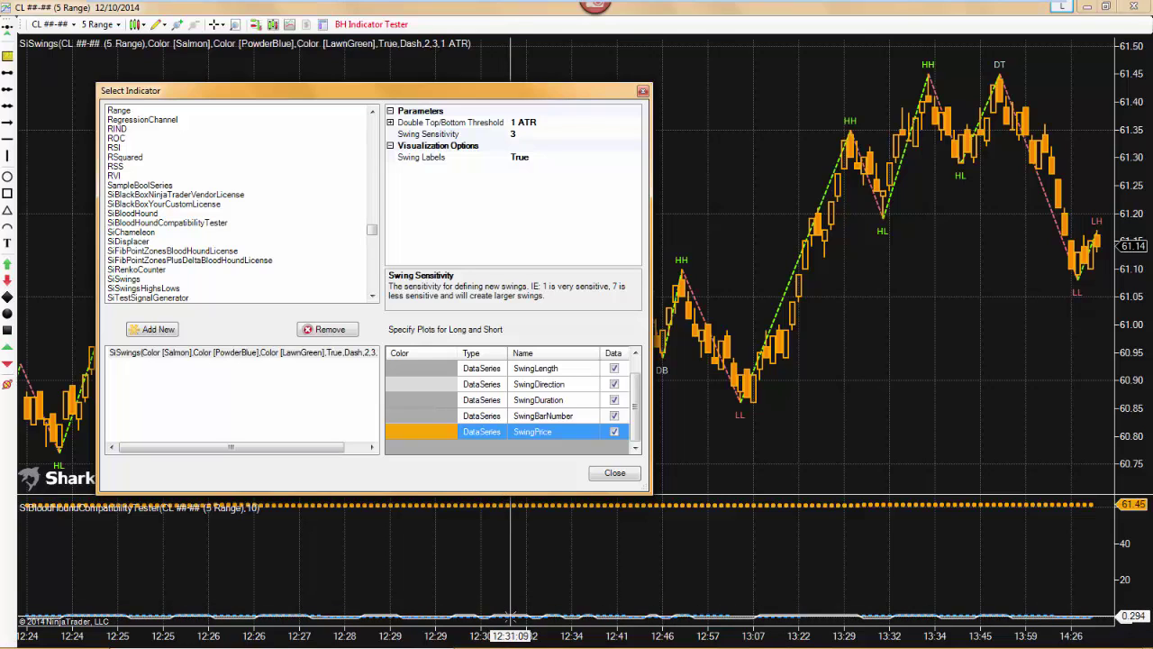
# Close the Select Indicator dialog so orange dots and blue bars overlay the CL candles
pyautogui.click(613, 474)
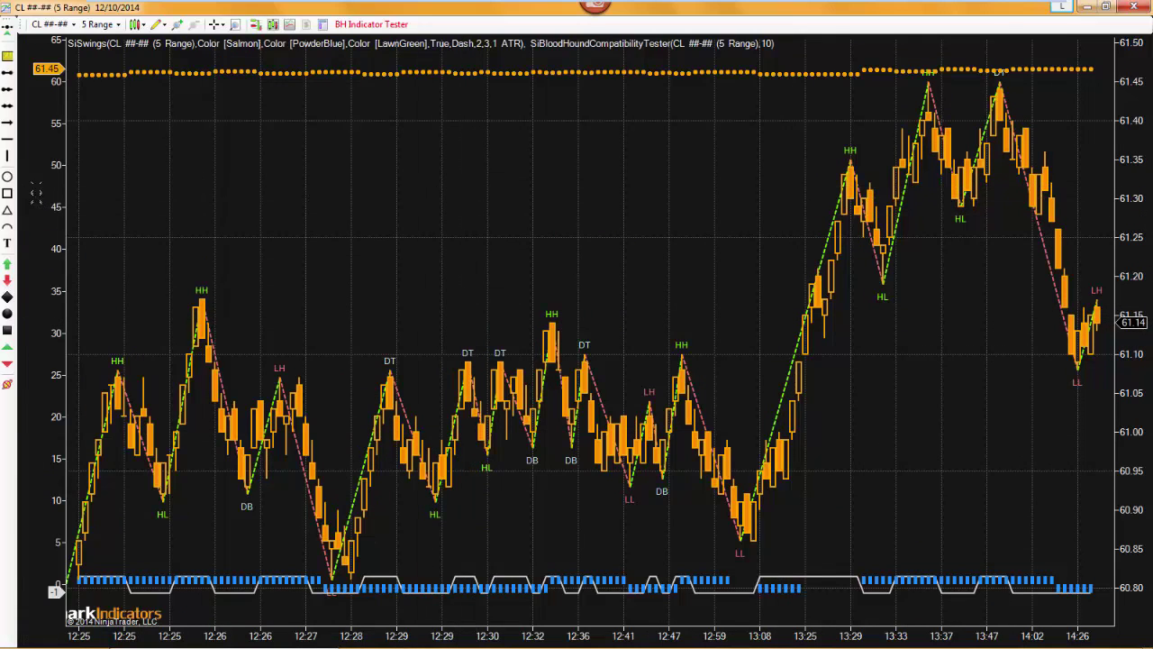
# Set the SiBloodHoundCompatibilityTester's scale justification to Right in the chart's Indicators dialog
pyautogui.rightClick(533, 176)
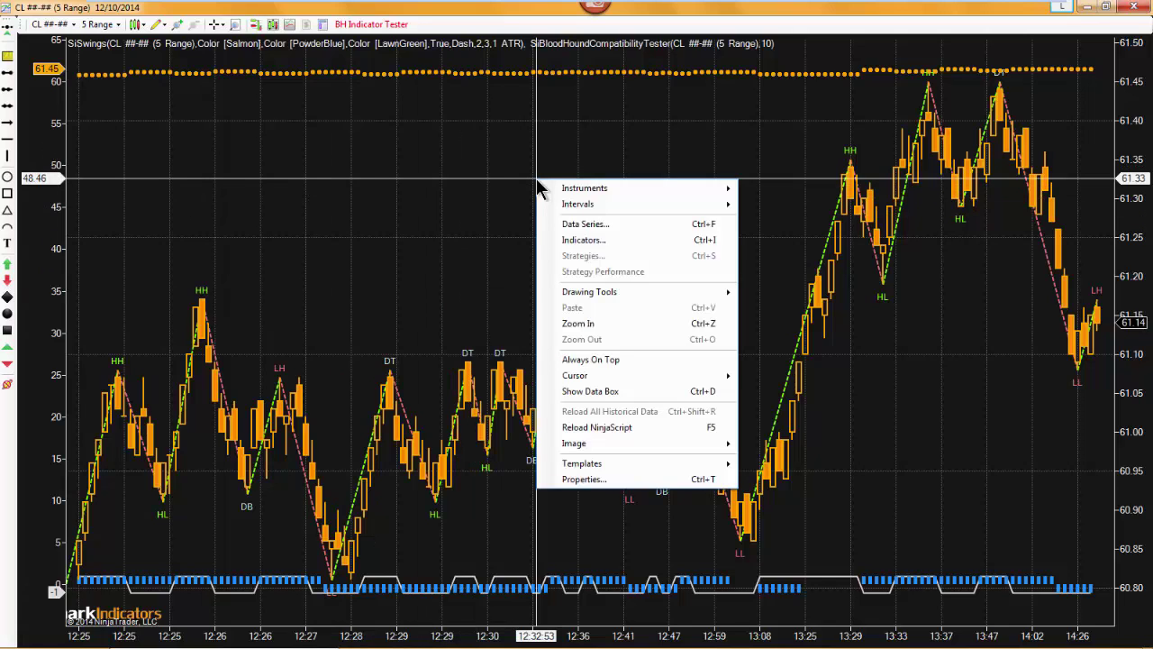
pyautogui.click(593, 240)
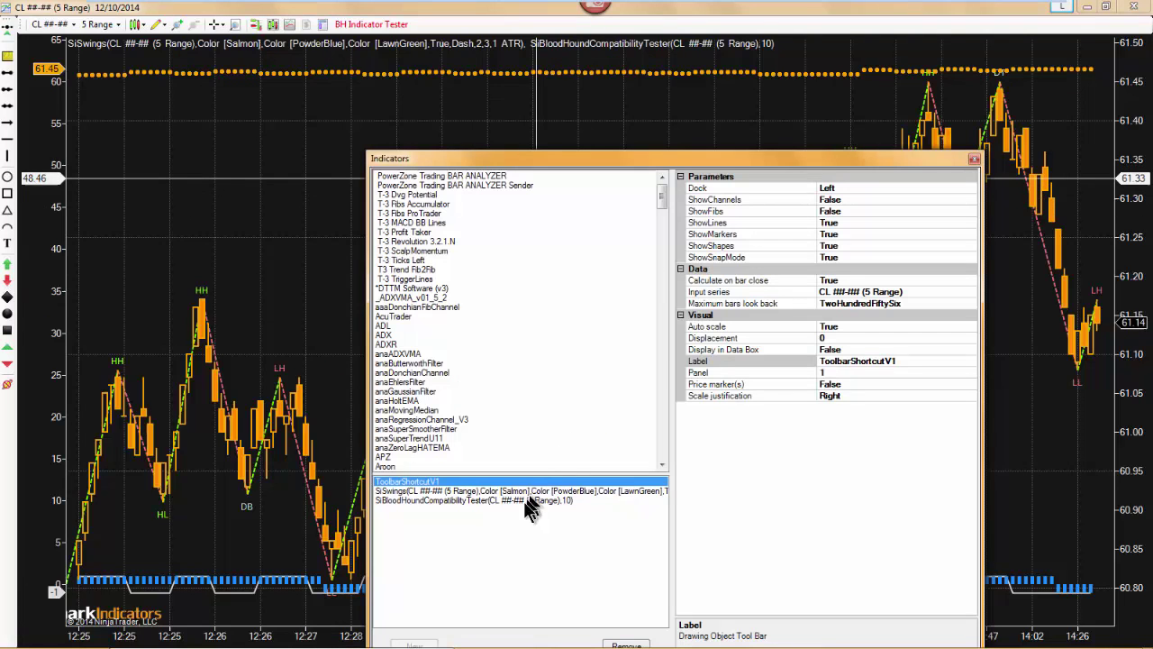
pyautogui.click(466, 501)
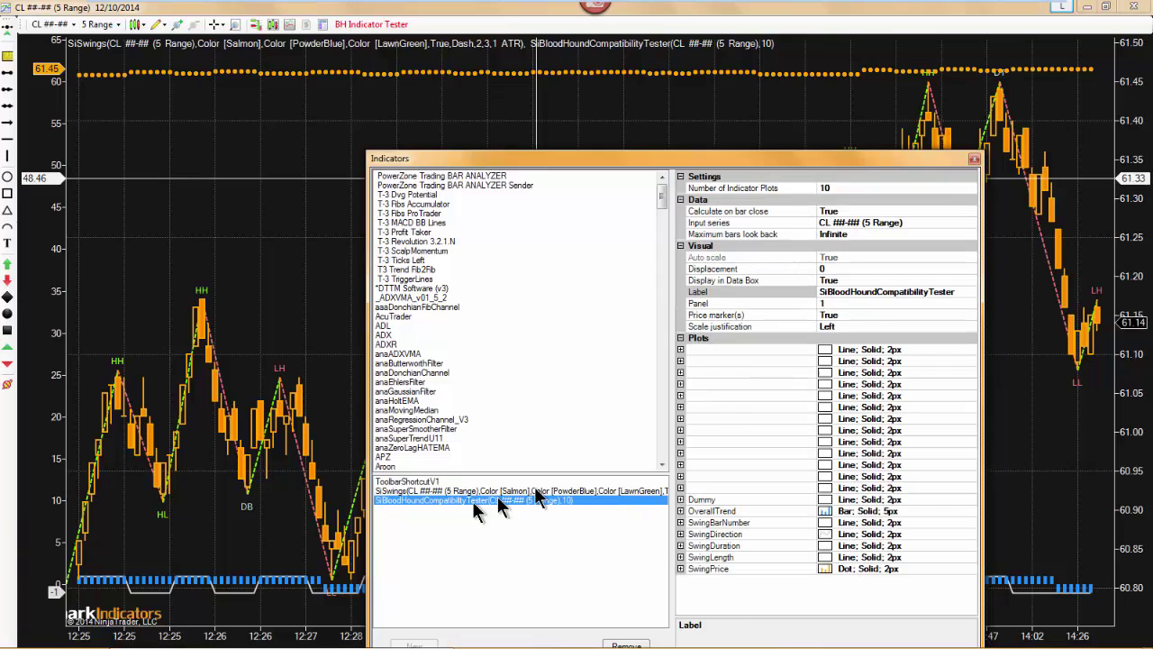
pyautogui.click(839, 325)
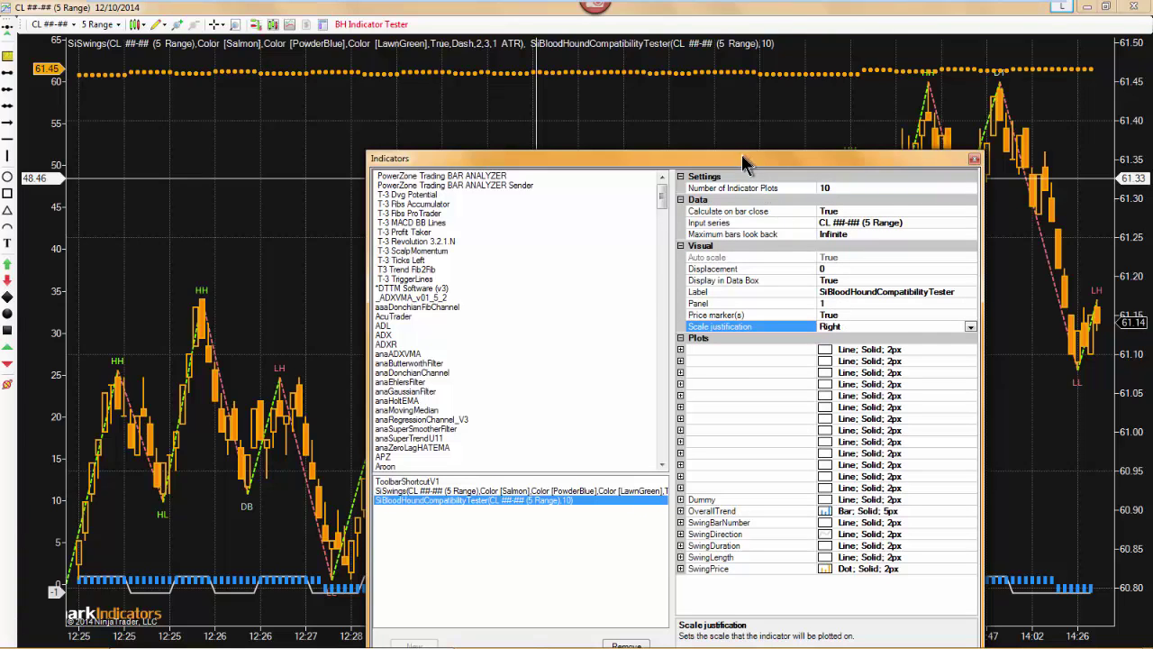
pyautogui.moveTo(744, 162); pyautogui.dragTo(712, 50)
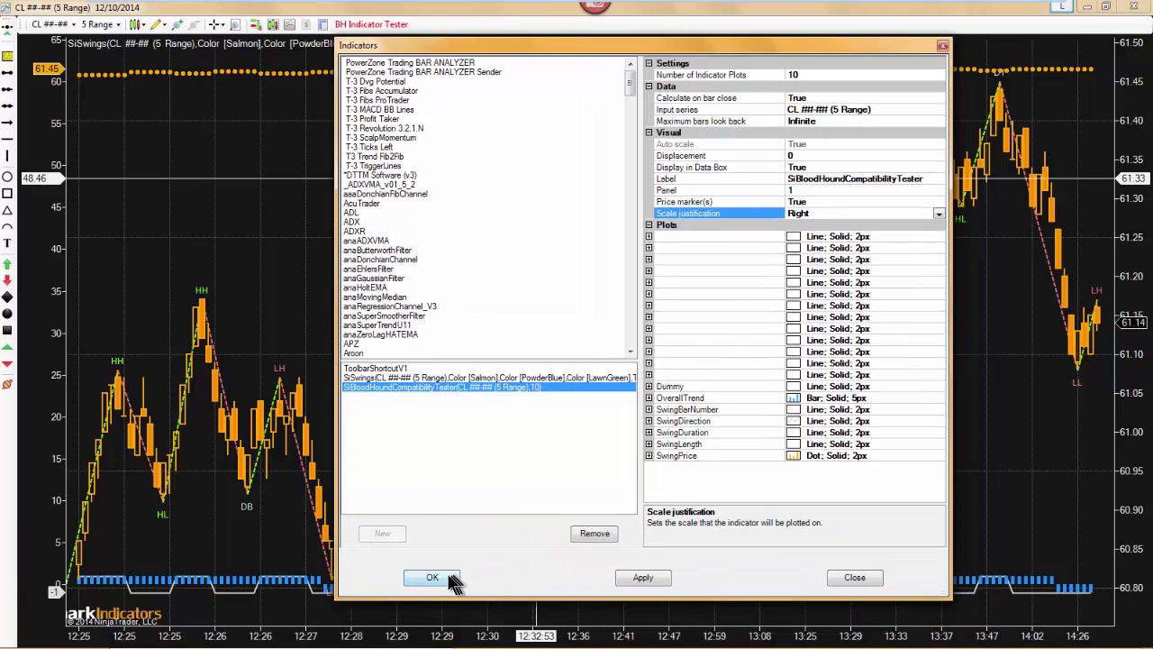
pyautogui.click(433, 578)
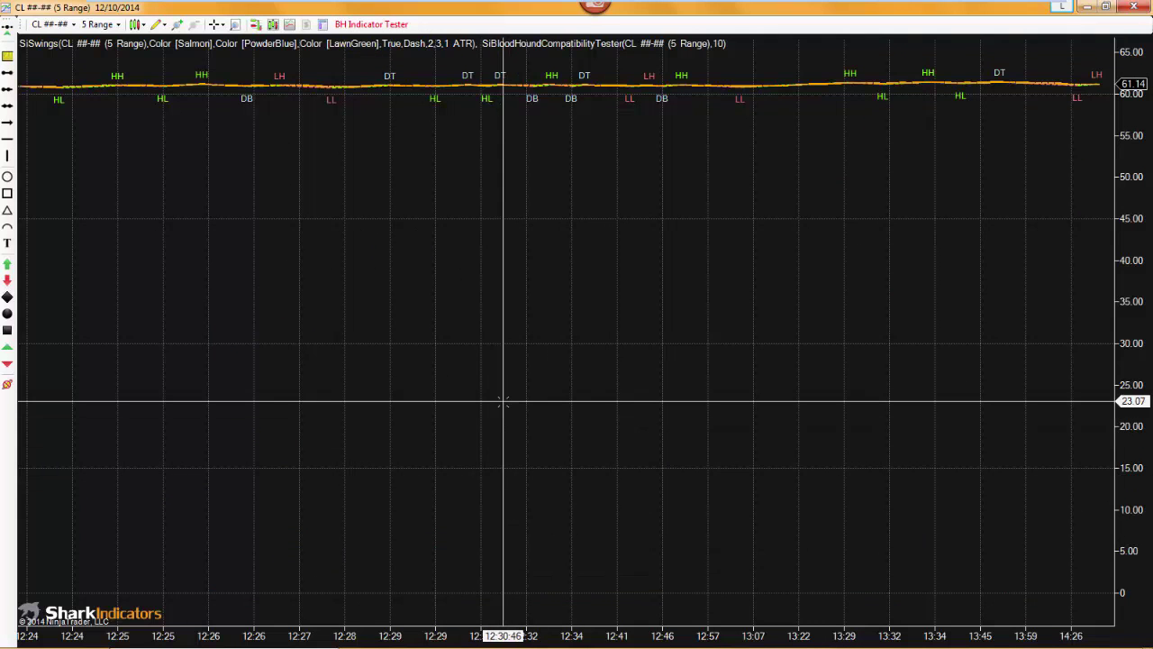
# Select SiSwings again in the BH Indicator Tester and check its threshold and sensitivity parameters
pyautogui.click(372, 24)
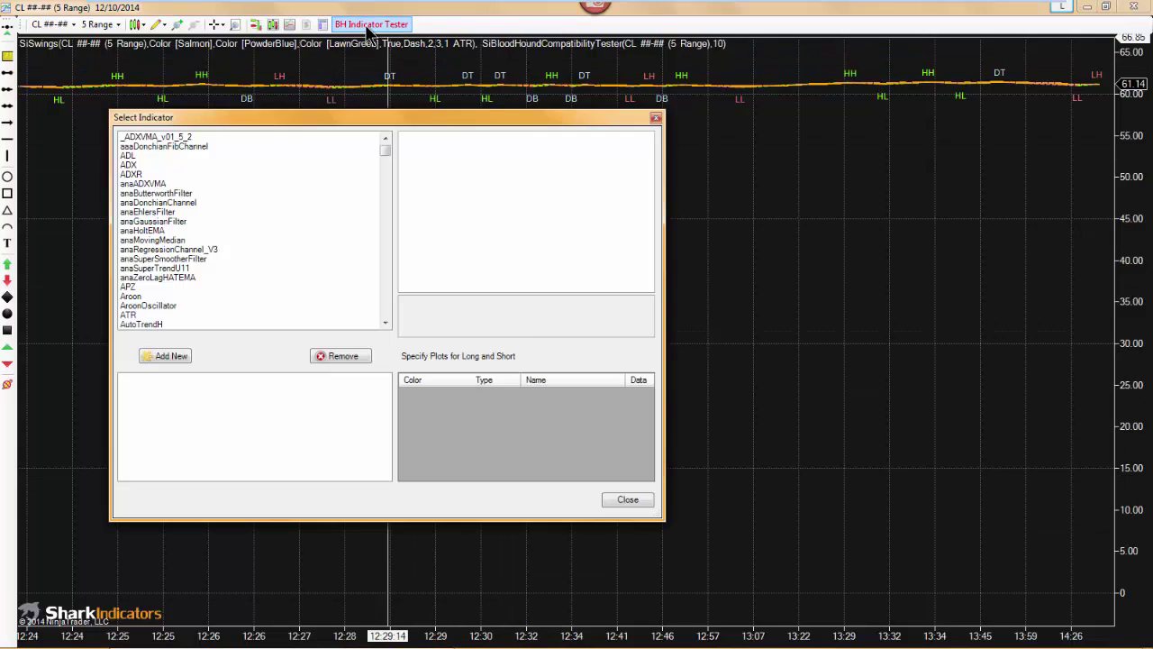
pyautogui.click(149, 268)
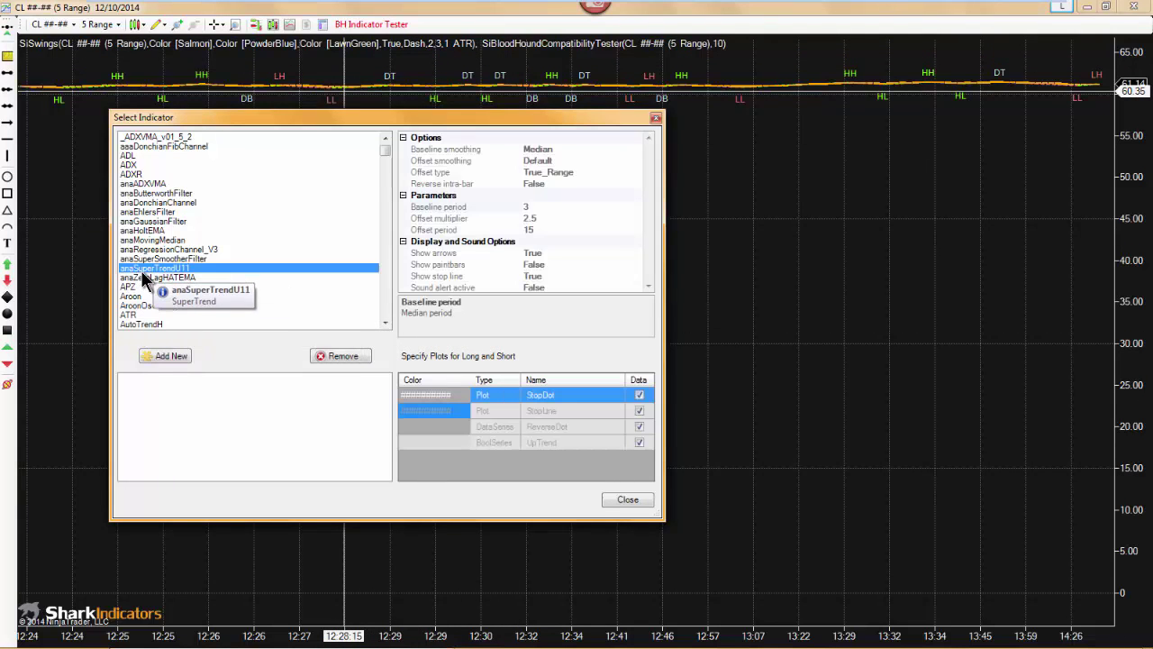
pyautogui.press('s')
pyautogui.scroll(-2, 158, 318)
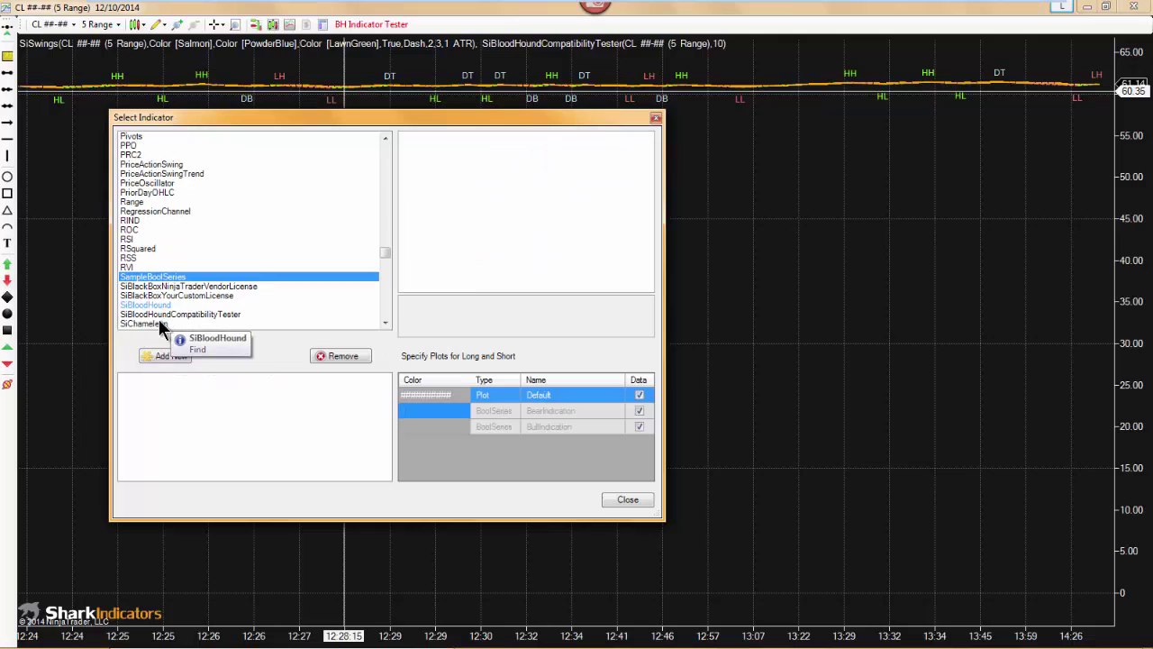
pyautogui.scroll(-1, 149, 310)
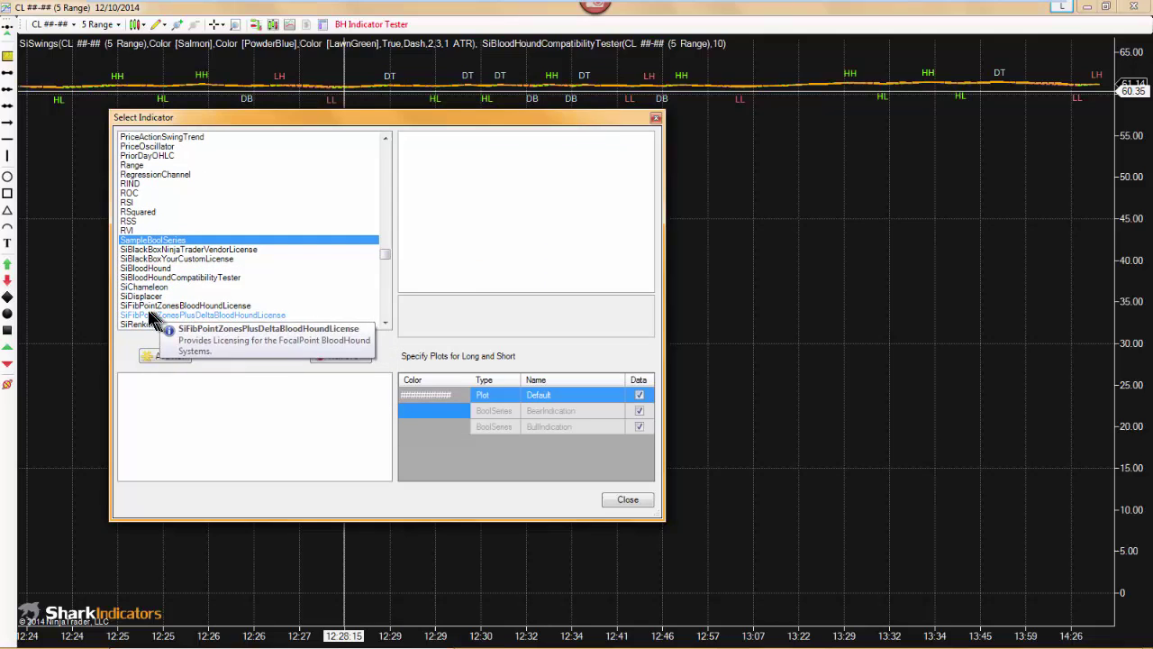
pyautogui.scroll(-1, 155, 326)
pyautogui.click(142, 308)
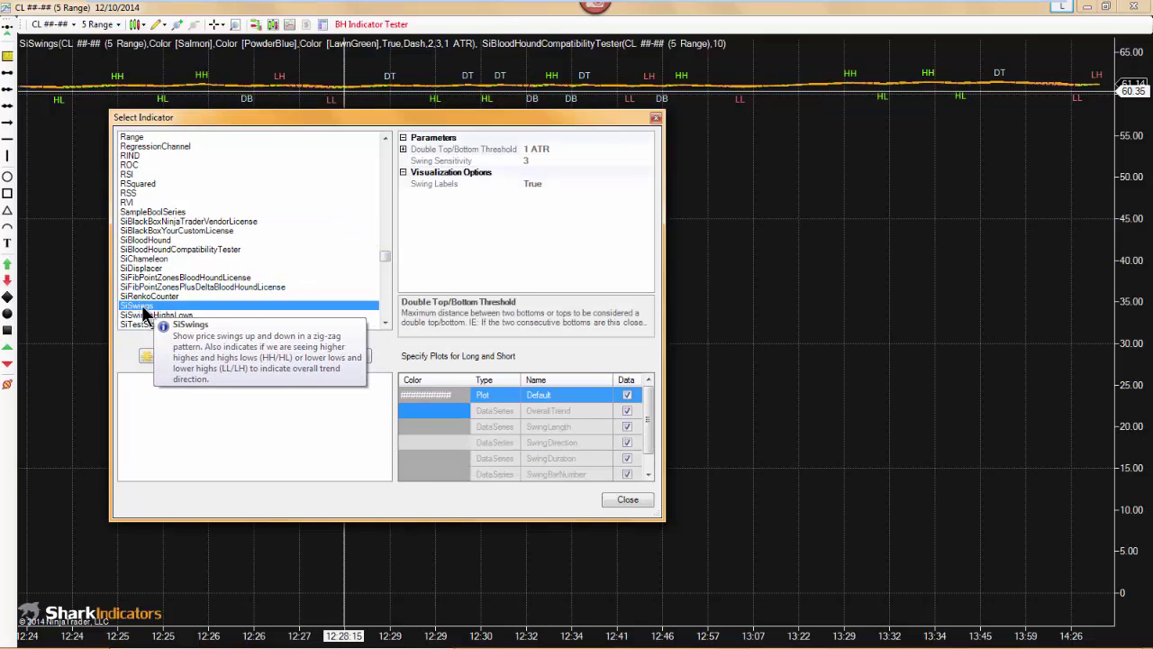
pyautogui.click(442, 150)
pyautogui.click(449, 162)
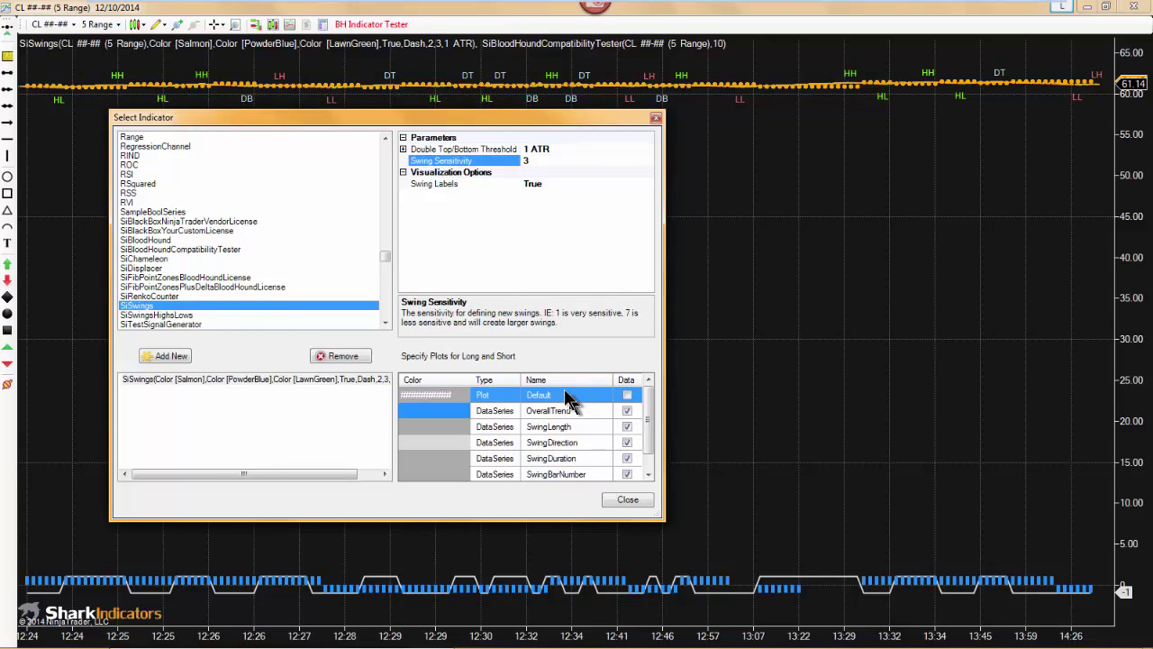
# Close the Select Indicator dialog, leaving orange swing dots above and blue trend bars below
pyautogui.click(628, 503)
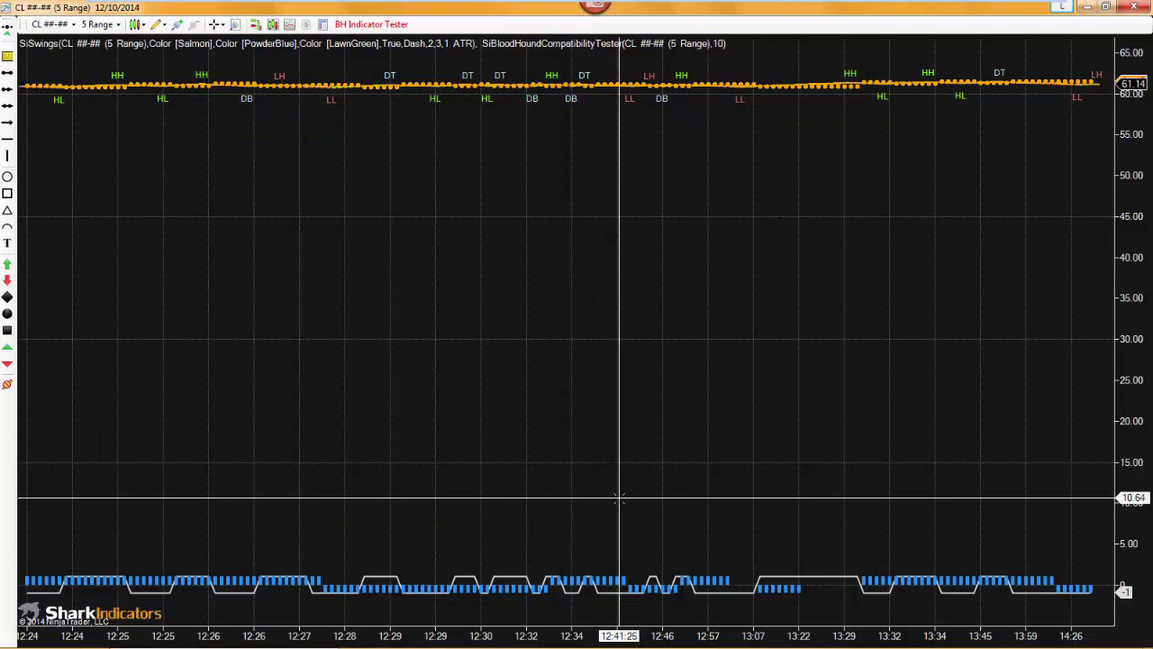